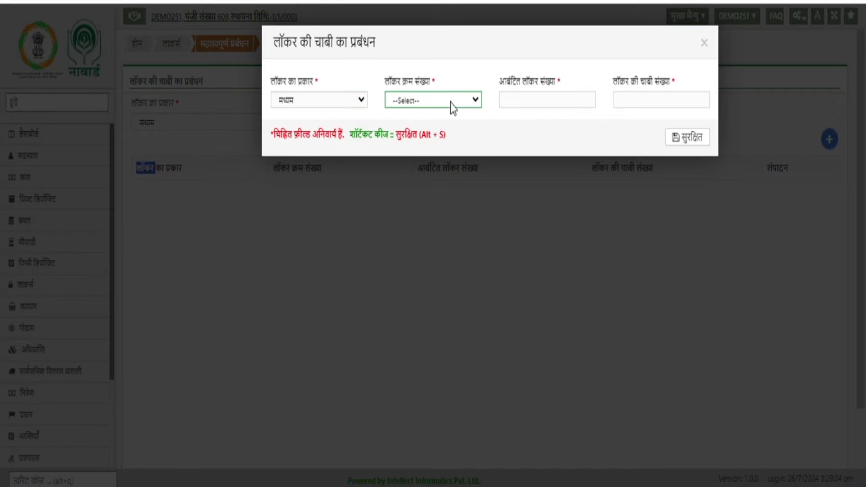
# - Save key number 432 for serial 1 with allotted locker 12, then list the medium-locker key records
pyautogui.click(447, 122)
pyautogui.doubleClick(538, 97)
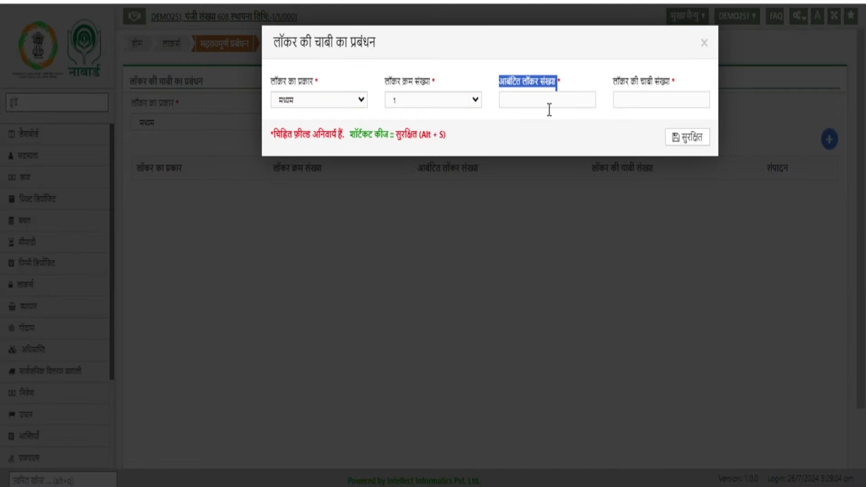
pyautogui.click(549, 108)
pyautogui.write('12')
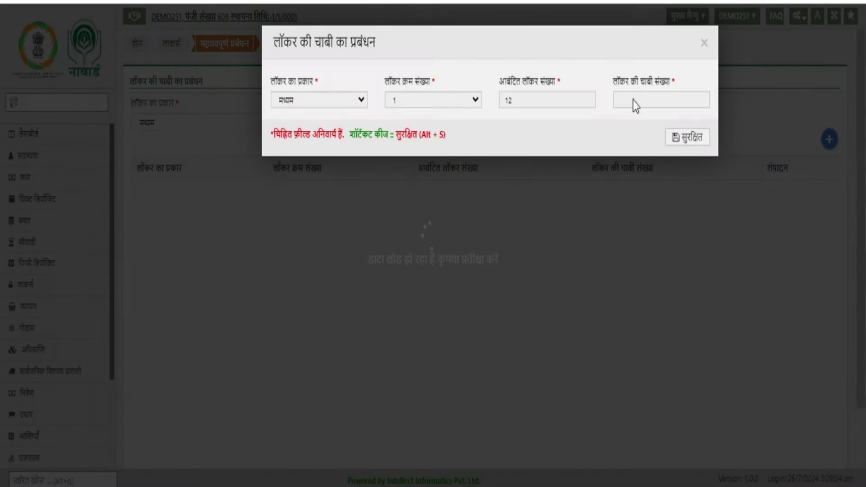
pyautogui.click(635, 101)
pyautogui.write('432')
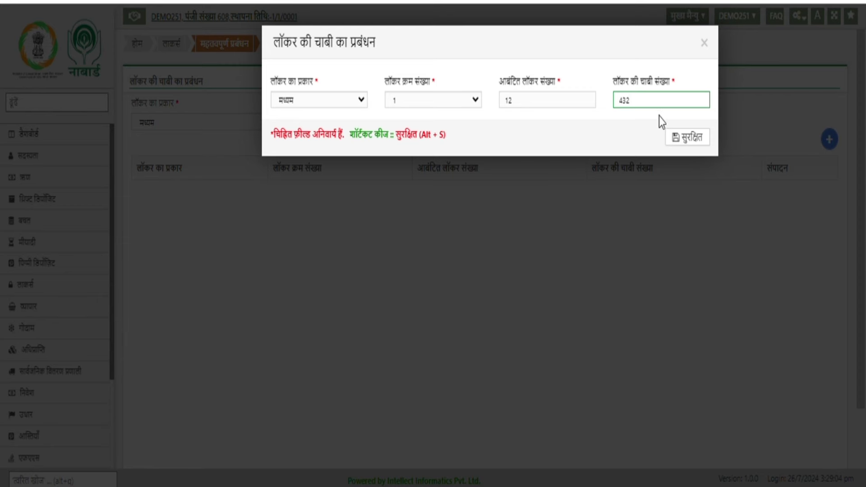
pyautogui.click(693, 143)
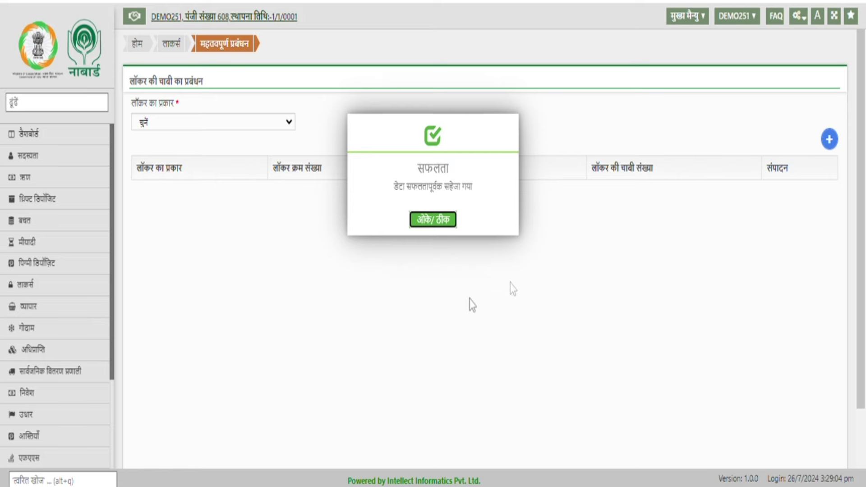
pyautogui.click(432, 224)
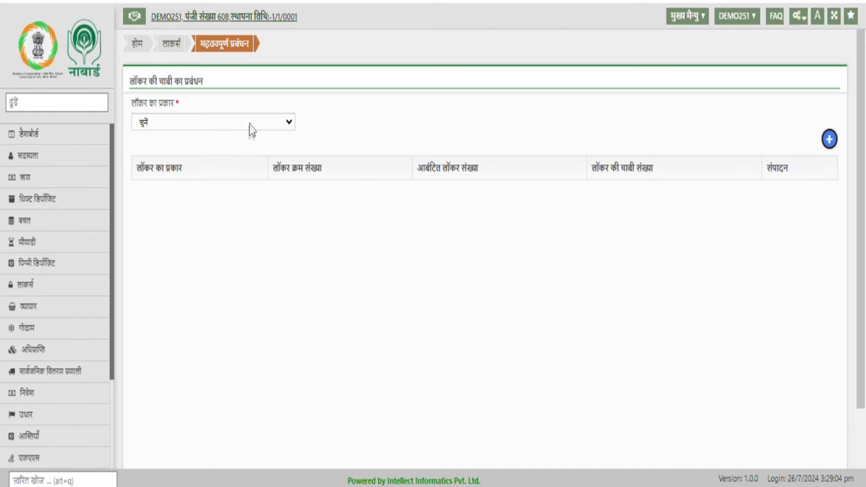
pyautogui.click(251, 122)
pyautogui.click(238, 168)
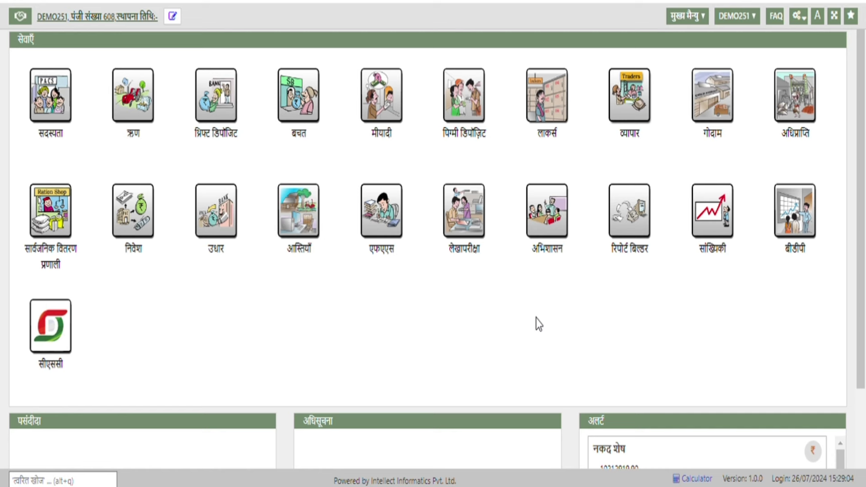
# - Open the Lockers module's उपलब्धता विवरण availability page, then go back to the Lockers overview
pyautogui.click(561, 107)
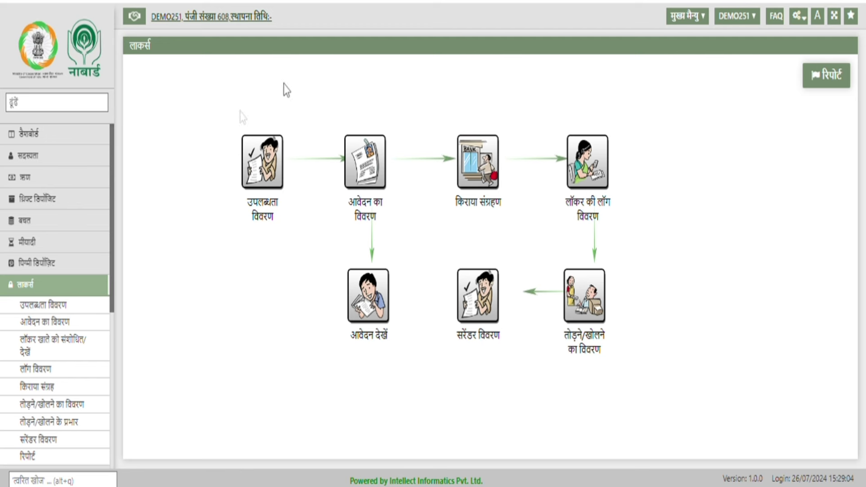
pyautogui.click(265, 179)
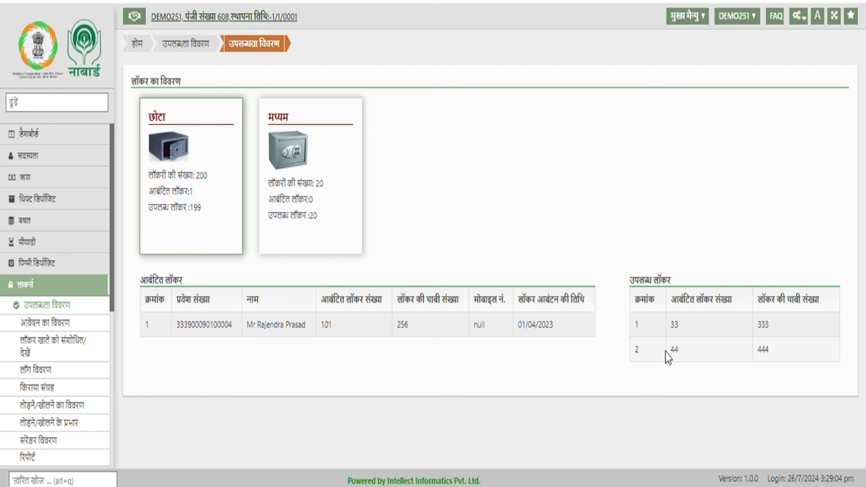
pyautogui.hotkey('alt', 'Left')
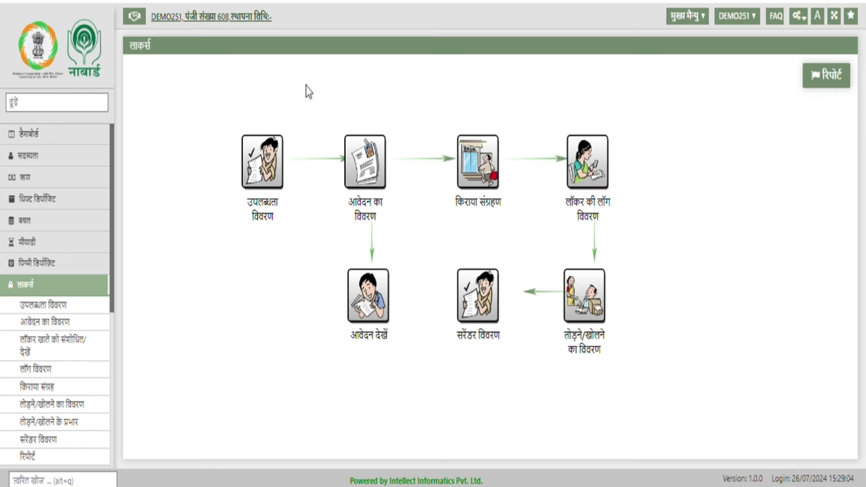
# - Start a locker application from the member's entry number, choosing medium locker 23 and its account number
pyautogui.click(382, 167)
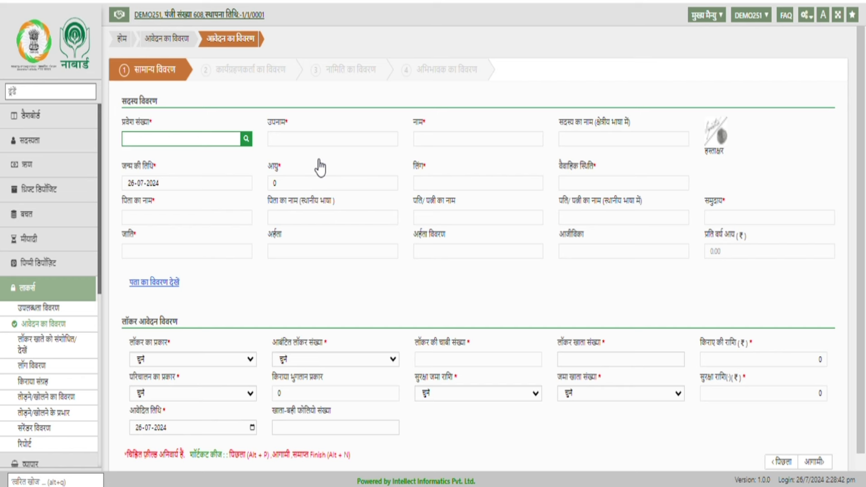
pyautogui.write('0100003')
pyautogui.press('Return')
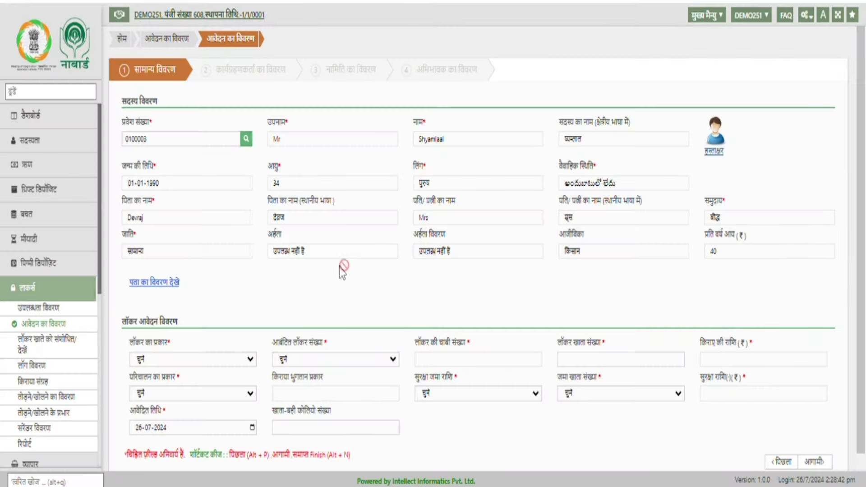
pyautogui.click(226, 360)
pyautogui.click(210, 374)
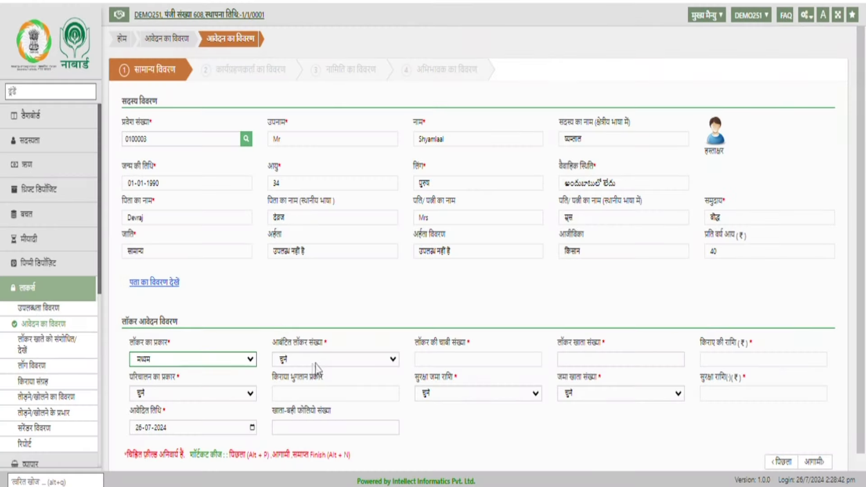
pyautogui.press('Tab')
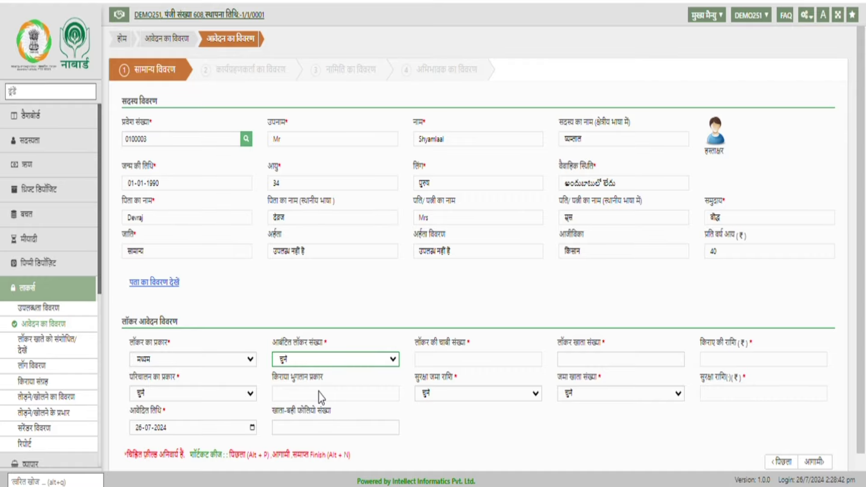
pyautogui.press('Down')
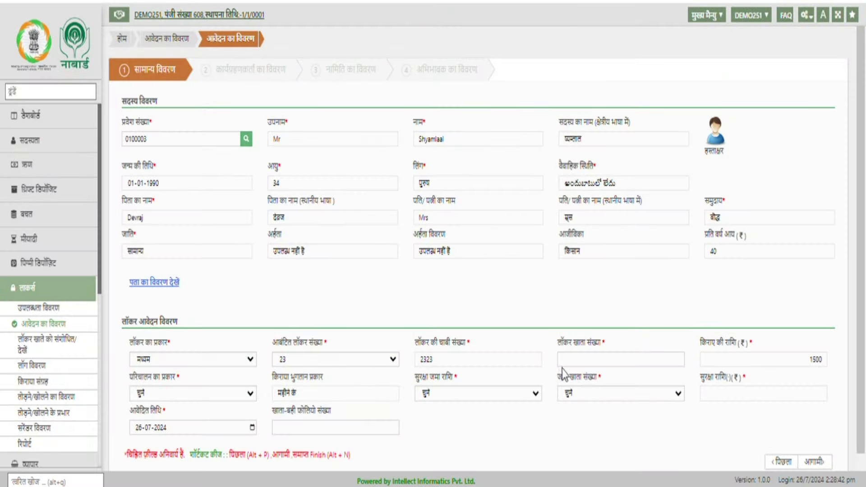
pyautogui.click(578, 361)
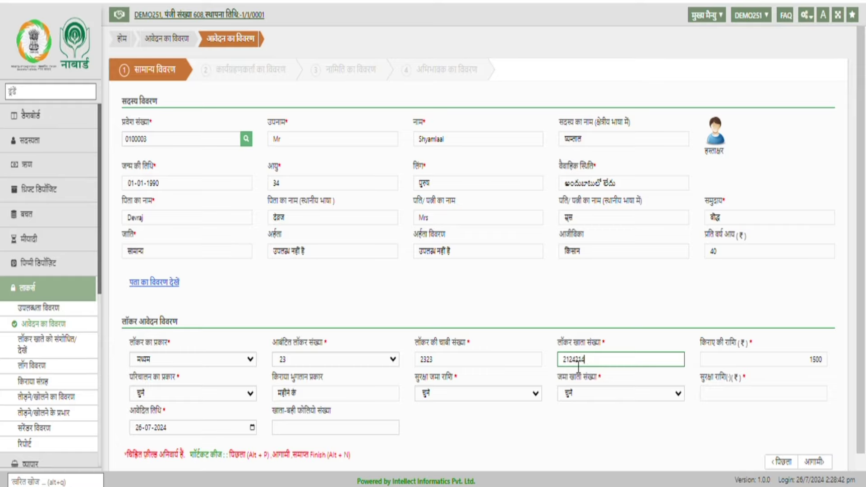
pyautogui.click(672, 440)
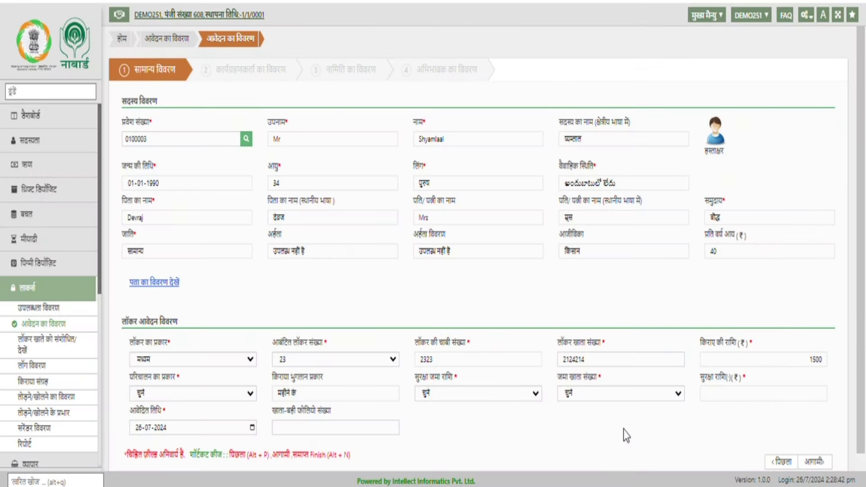
# - Set single operation, term-deposit security with its deposit account, and ledger folio 4/6
pyautogui.click(231, 394)
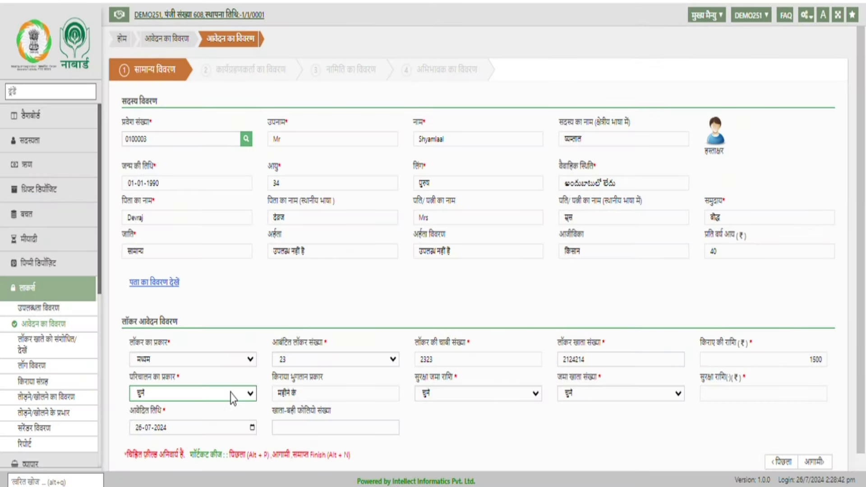
pyautogui.press('Down')
pyautogui.click(459, 422)
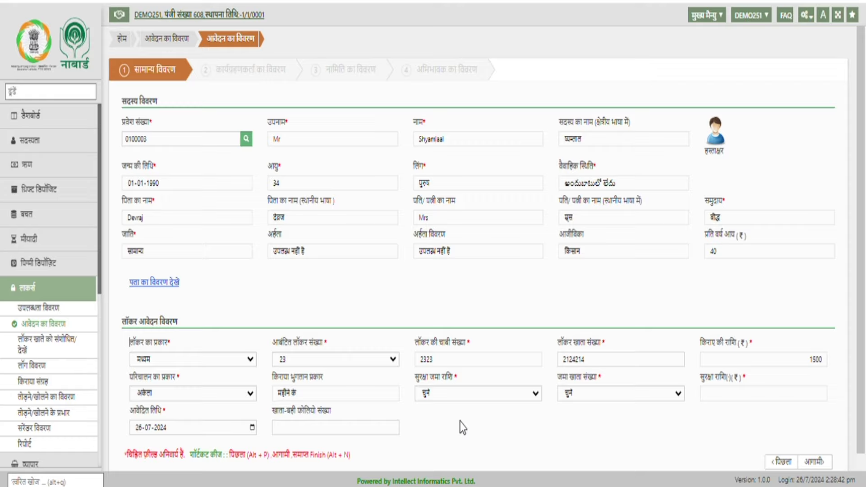
pyautogui.click(500, 399)
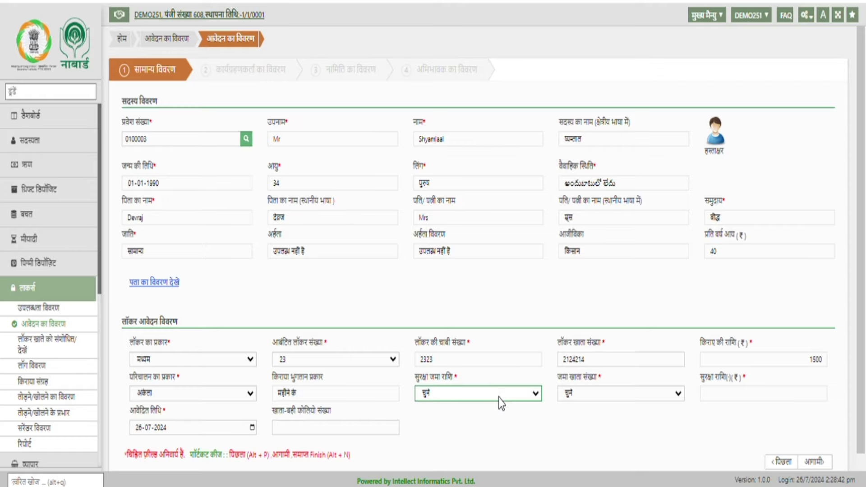
pyautogui.click(504, 433)
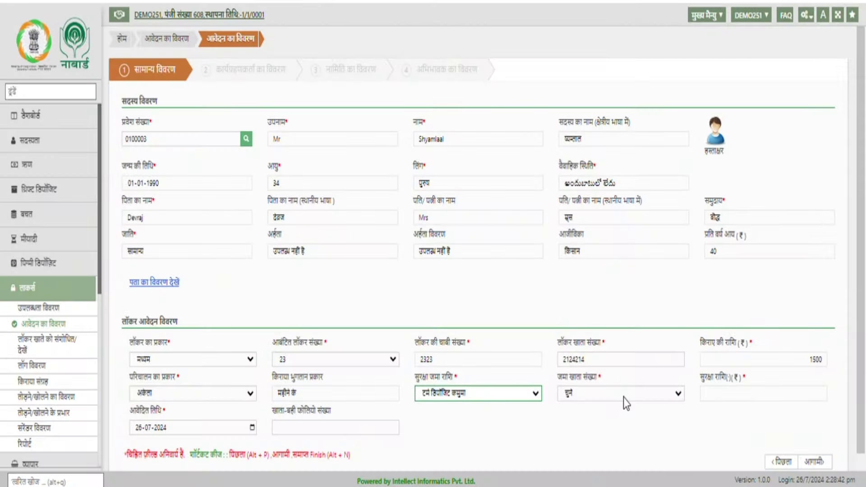
pyautogui.click(624, 398)
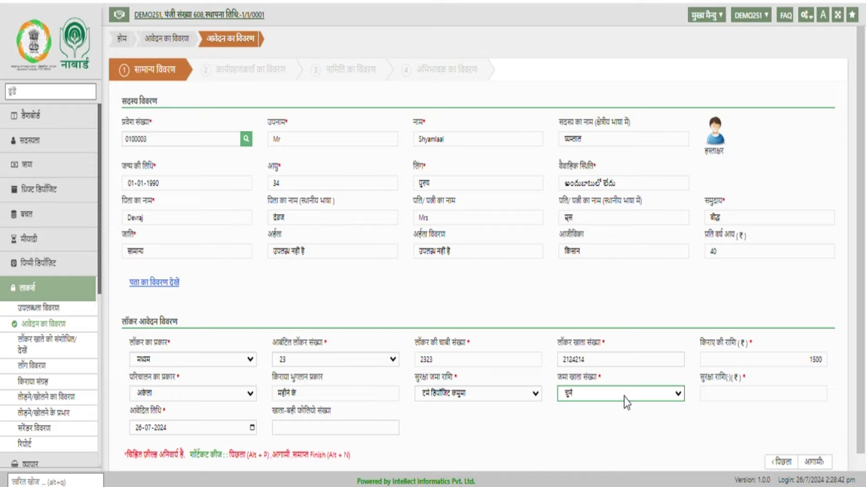
pyautogui.click(651, 424)
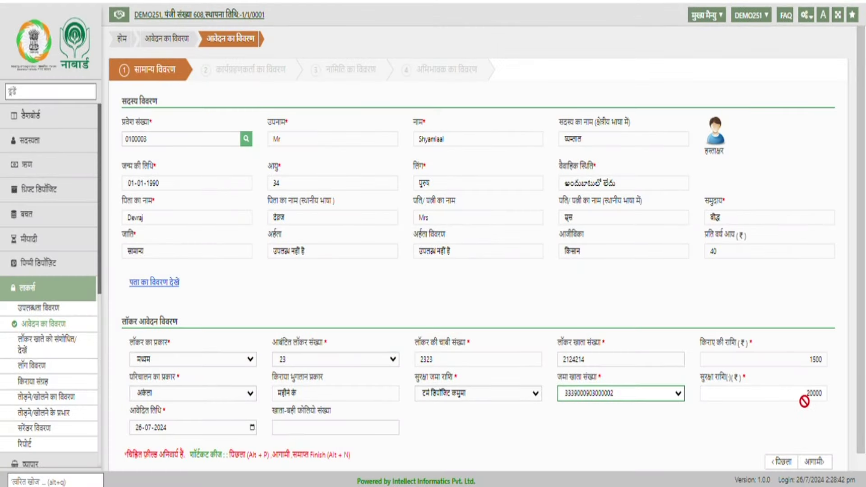
pyautogui.click(676, 438)
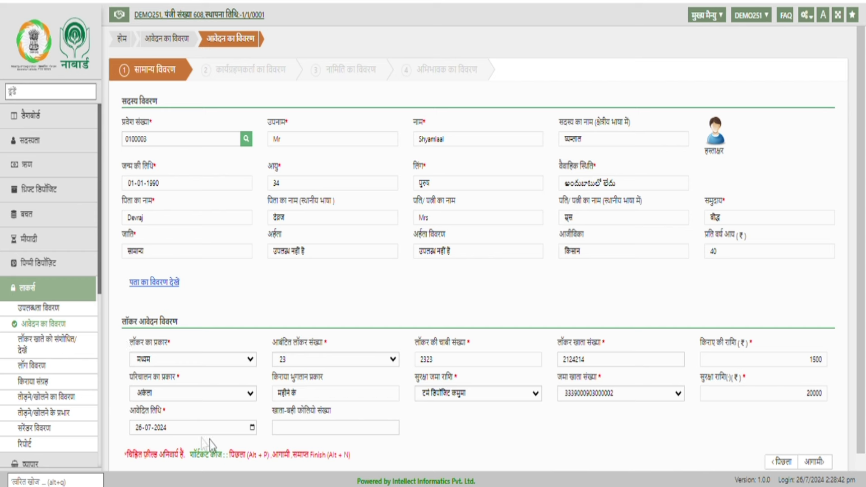
pyautogui.click(298, 428)
pyautogui.write('4/6')
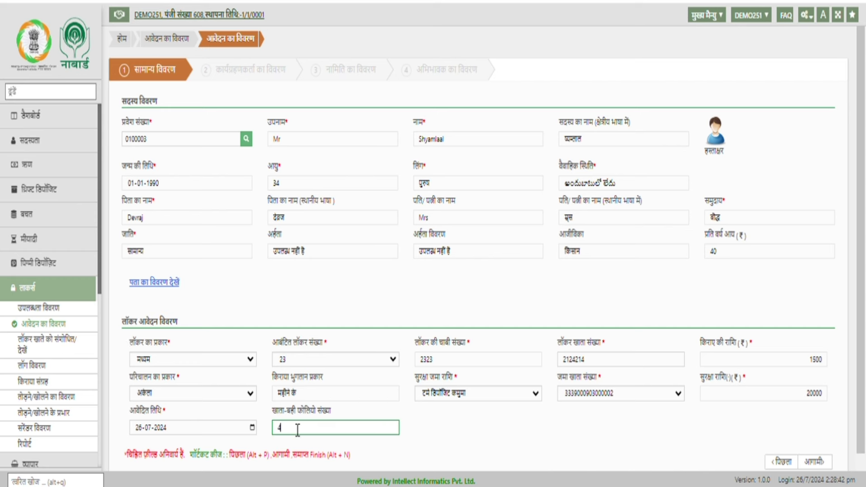
pyautogui.click(386, 448)
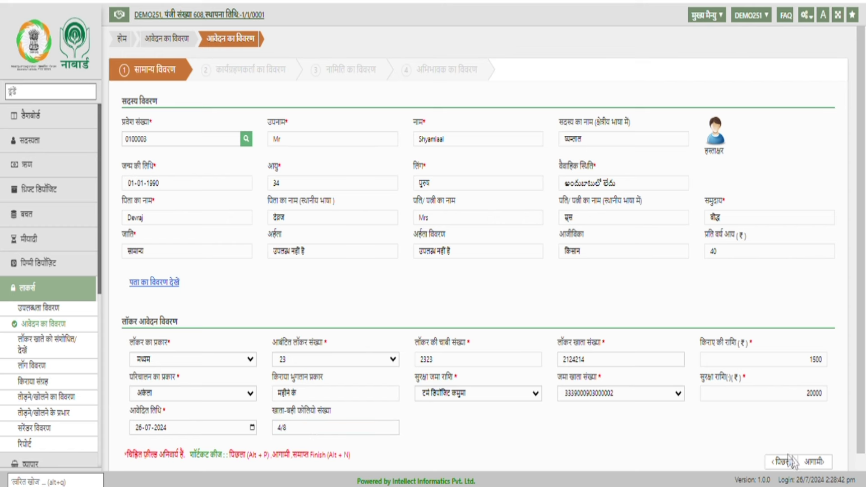
pyautogui.click(814, 462)
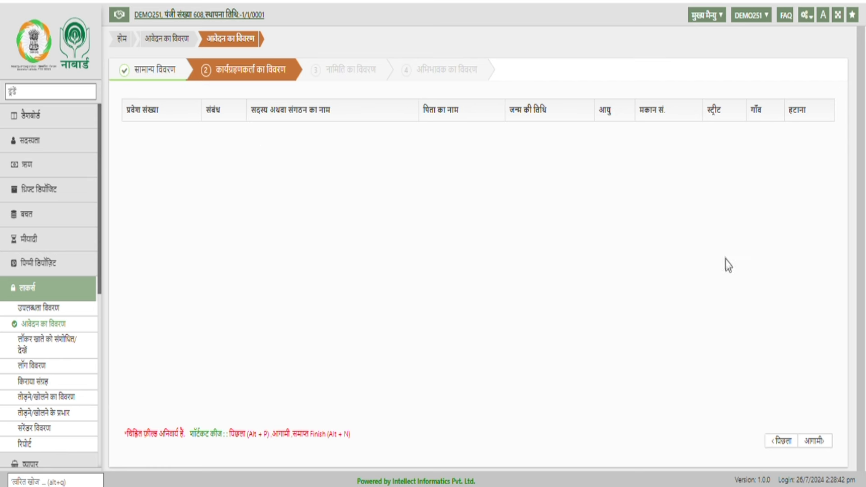
# - Add the nominee by their admission number with relationship भाई, then continue to guardian details
pyautogui.click(814, 441)
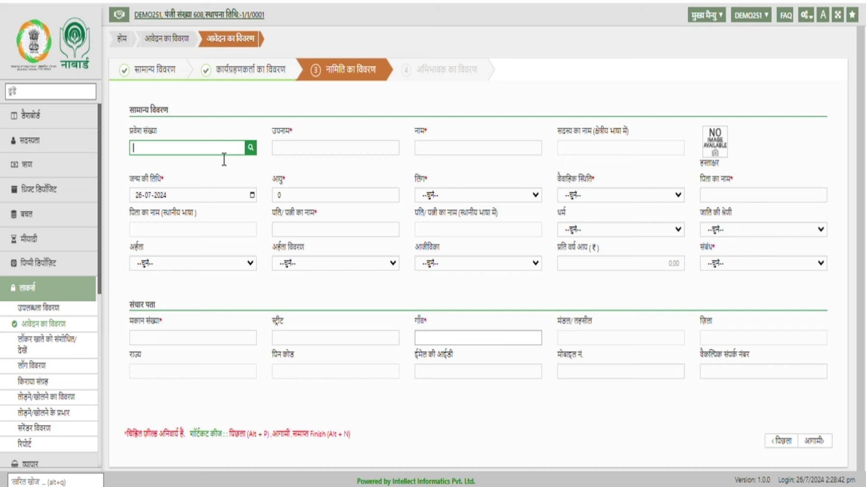
pyautogui.write('0100002')
pyautogui.press('Tab')
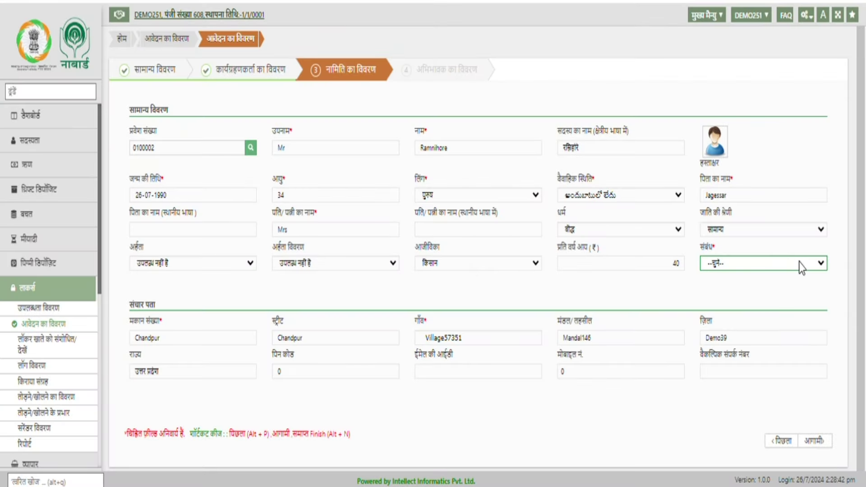
pyautogui.click(799, 262)
pyautogui.click(777, 291)
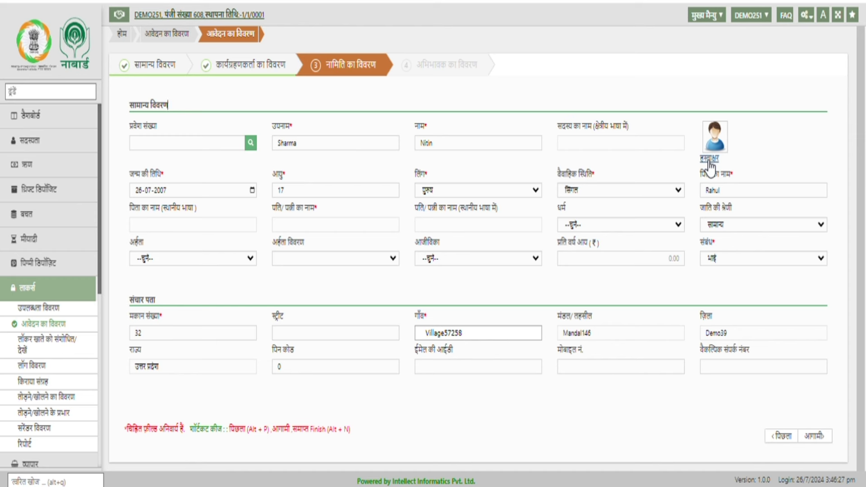
pyautogui.click(814, 437)
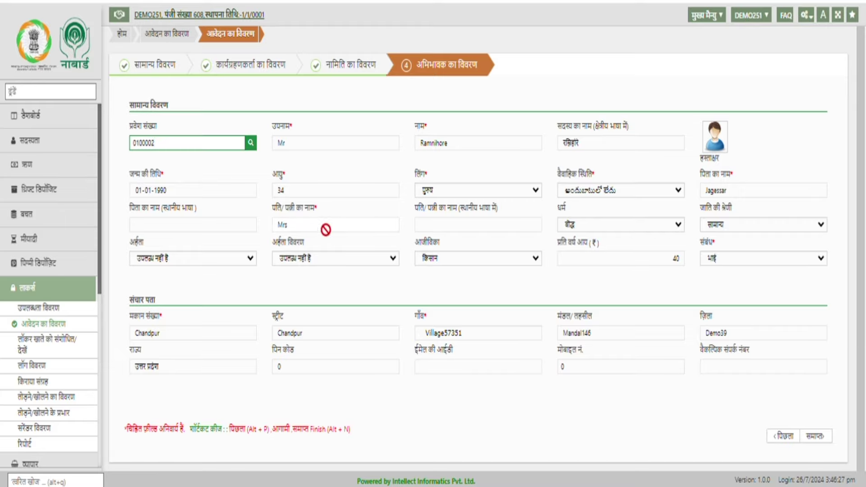
# - Finish the application with समाप्त and highlight the newly issued locker account number
pyautogui.click(225, 171)
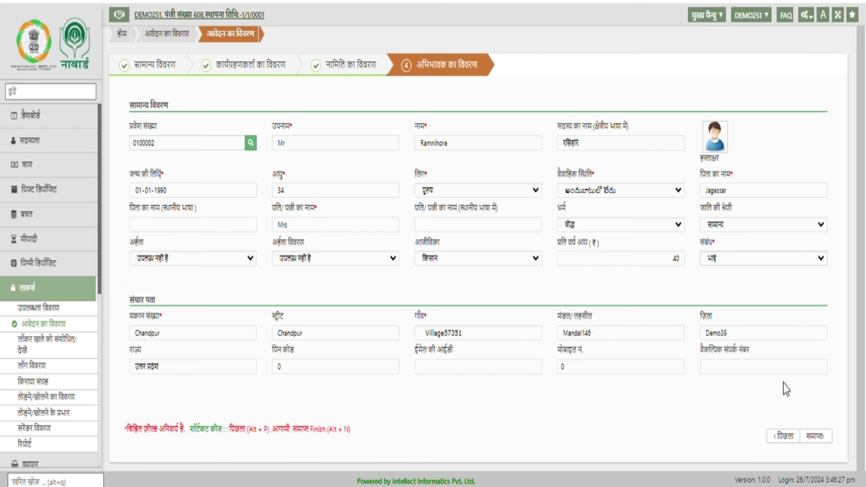
pyautogui.click(817, 435)
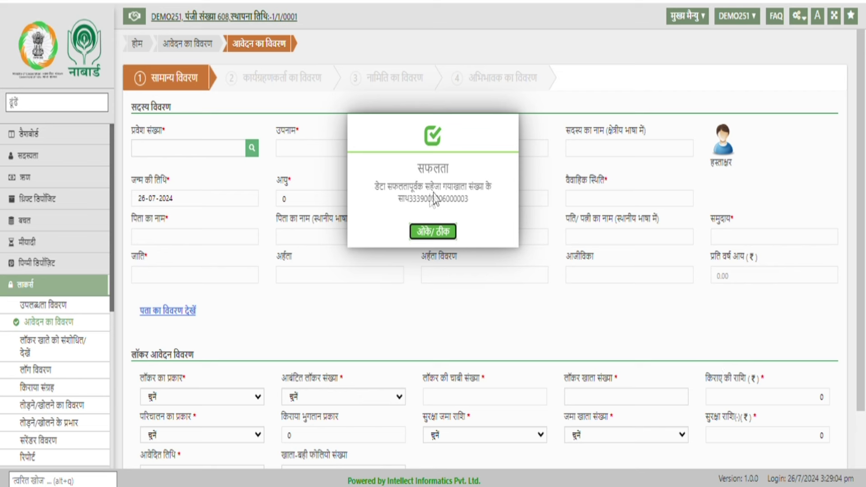
pyautogui.moveTo(413, 198); pyautogui.dragTo(469, 200)
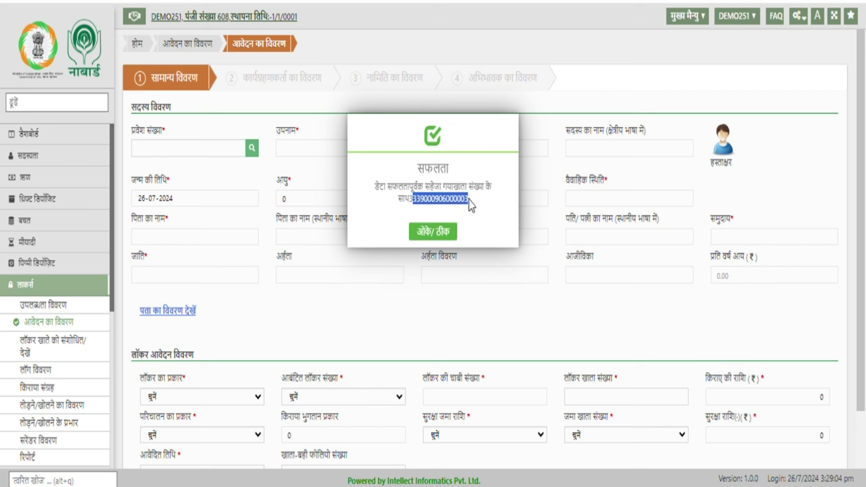
pyautogui.click(483, 223)
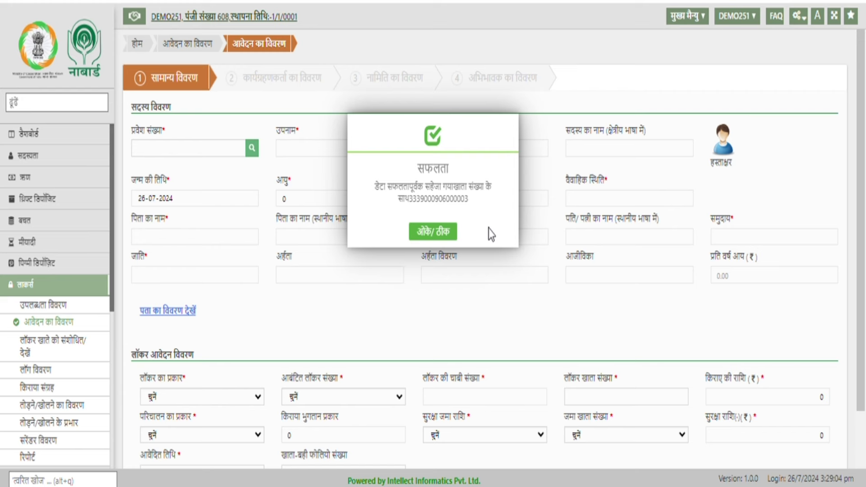
# - Close the success dialog and go to the किराया संग्रह rent collection form
pyautogui.press('Return')
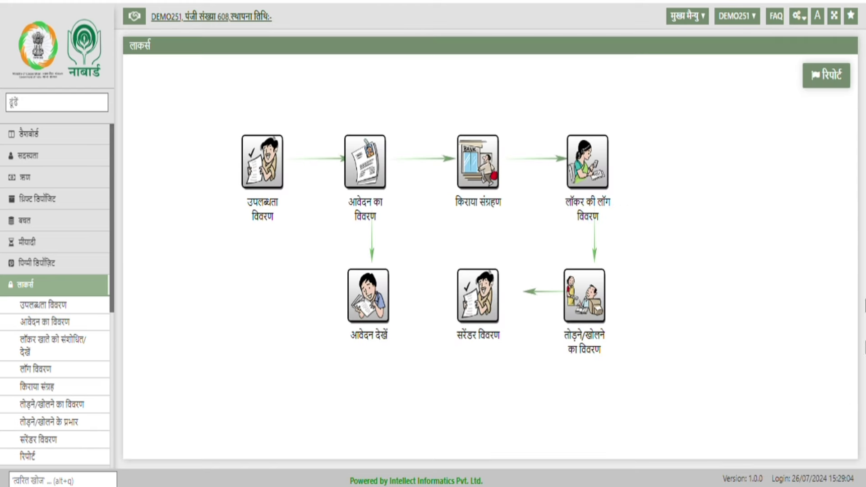
pyautogui.click(485, 178)
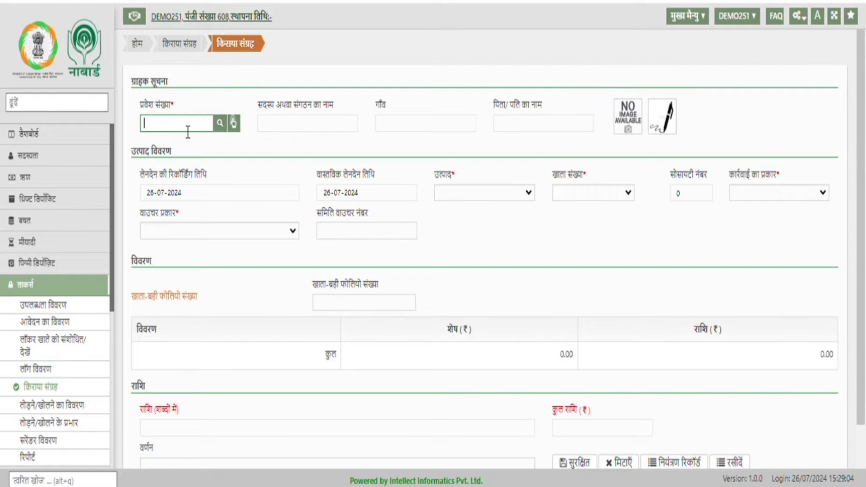
# - Load the member by admission number and select their locker account
pyautogui.write('0100003')
pyautogui.press('Tab')
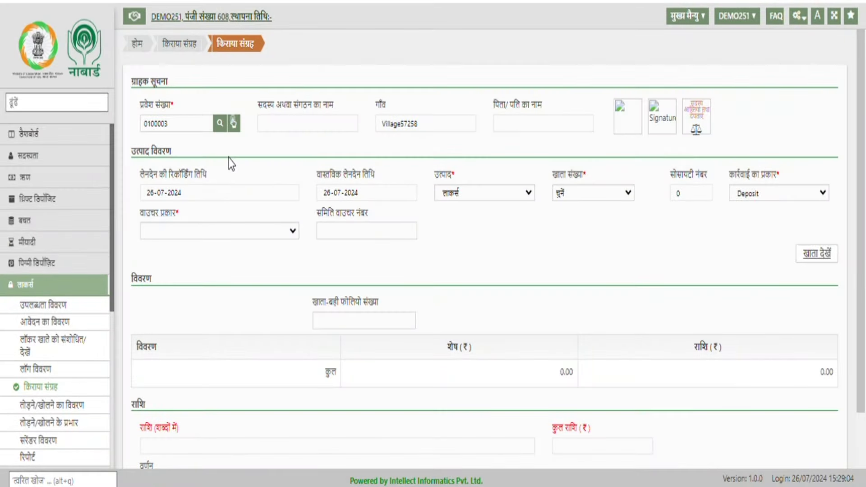
pyautogui.scroll(-2, 596, 282)
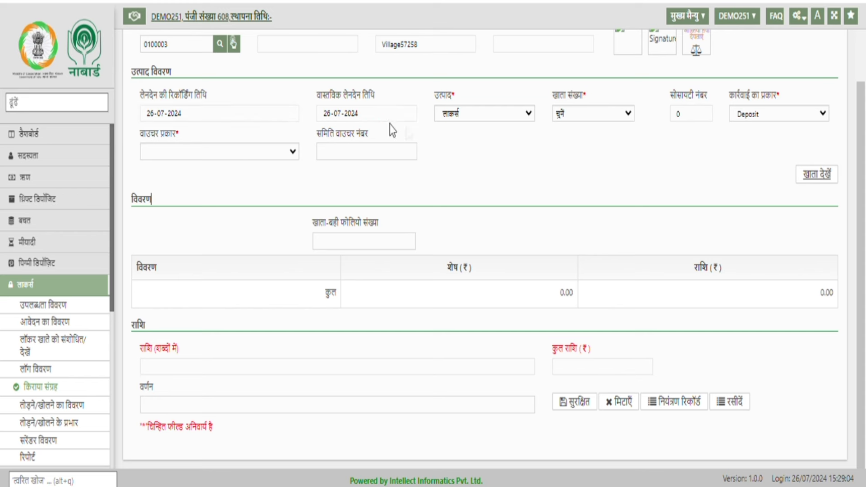
pyautogui.click(610, 120)
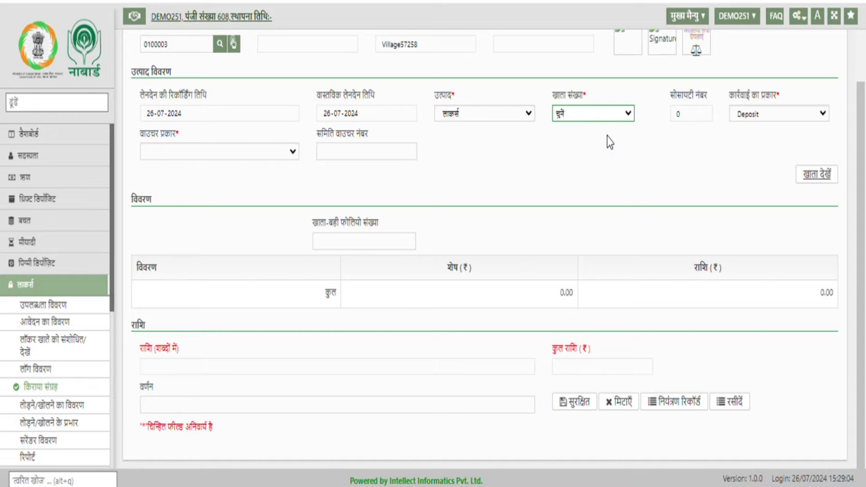
pyautogui.press('Down')
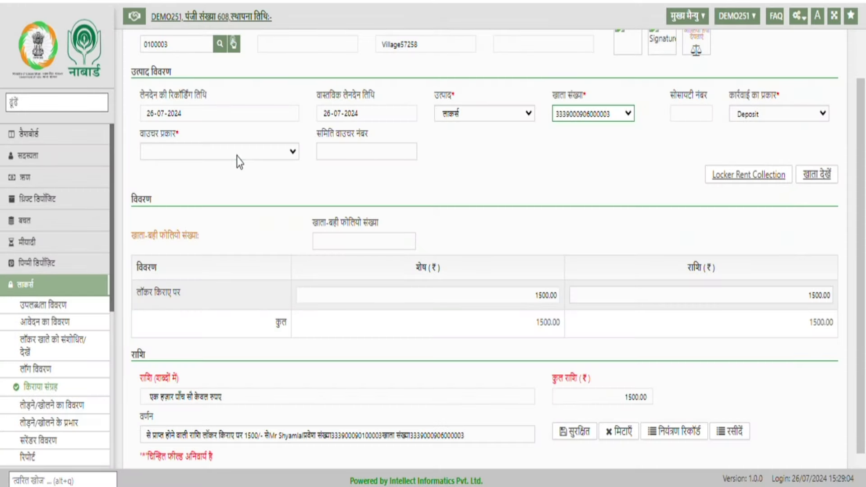
# - Set voucher type to नकद (cash) with society voucher number 54, and save the collection
pyautogui.click(237, 156)
pyautogui.press('Down')
pyautogui.click(441, 192)
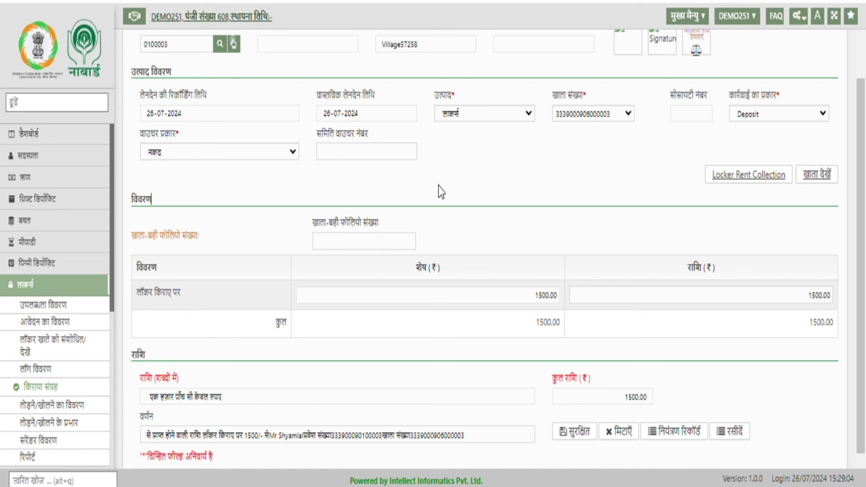
pyautogui.click(352, 153)
pyautogui.write('54')
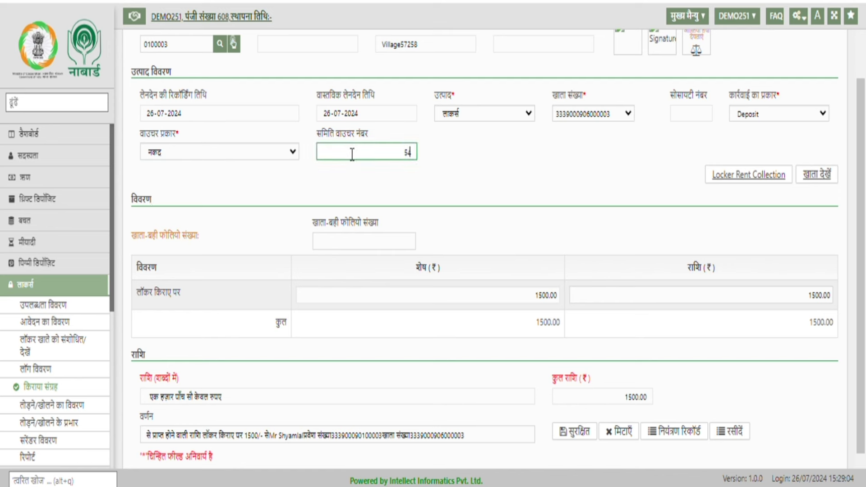
pyautogui.click(484, 203)
pyautogui.scroll(-1, 623, 204)
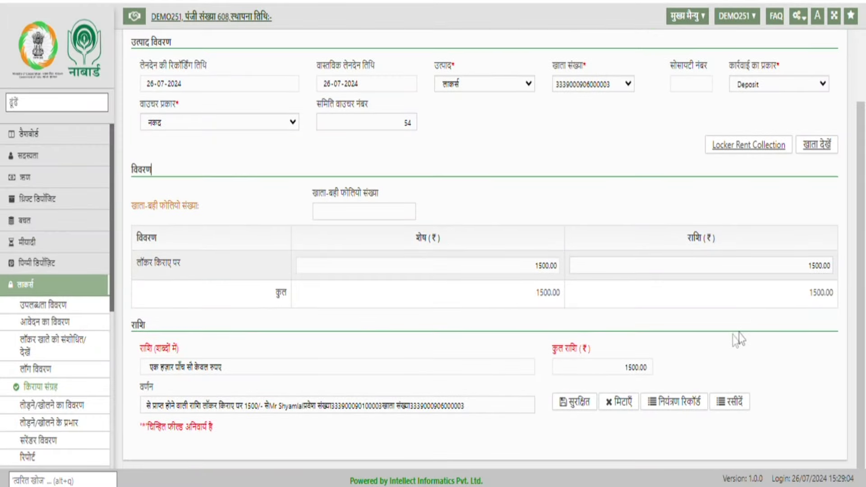
pyautogui.click(577, 401)
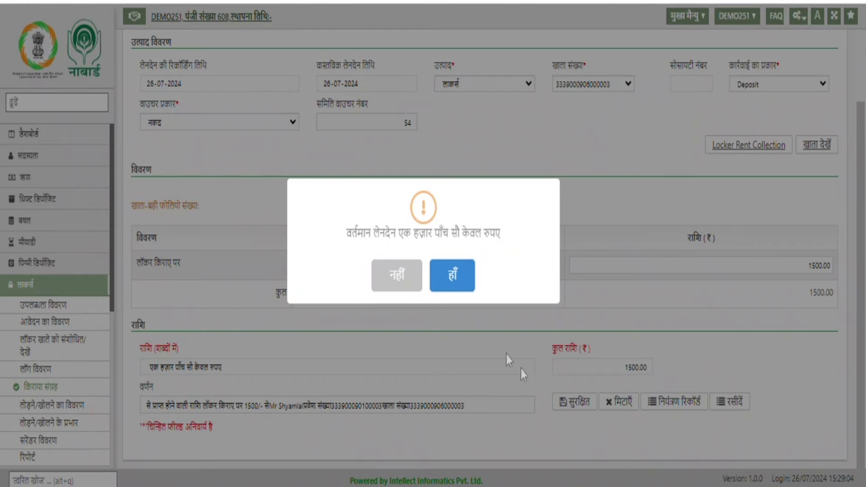
# - Confirm the 1500.00 rent transaction, acknowledge the success message and close the voucher preview
pyautogui.click(449, 277)
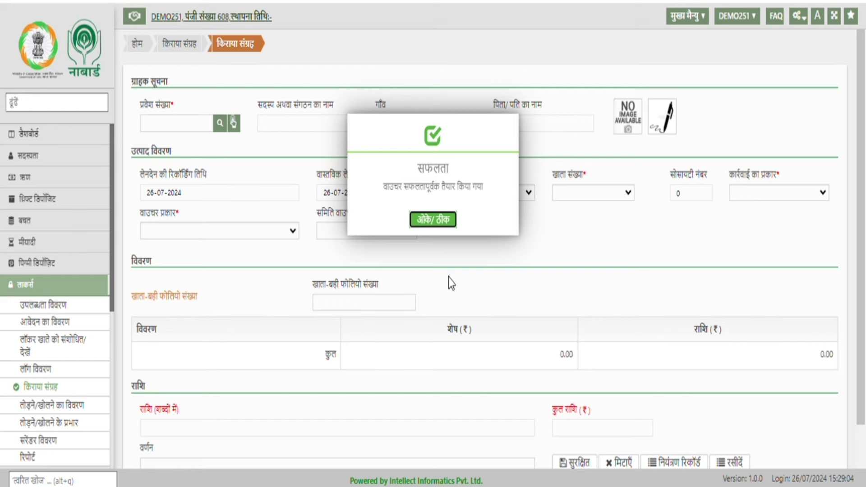
pyautogui.click(434, 221)
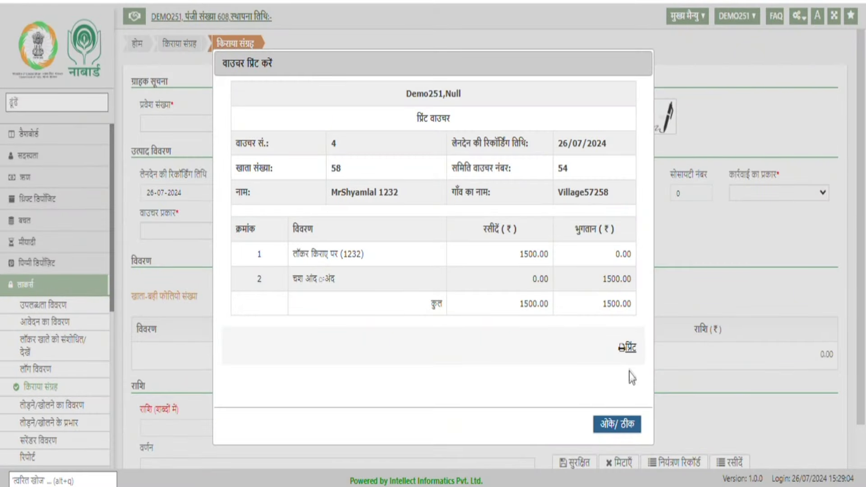
pyautogui.click(615, 426)
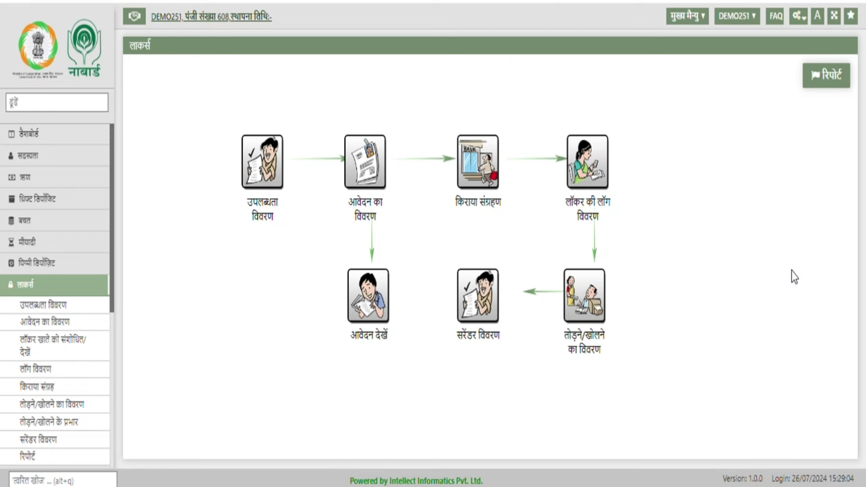
# - Open the locker access log for the member's admission number and add a new entry
pyautogui.click(603, 174)
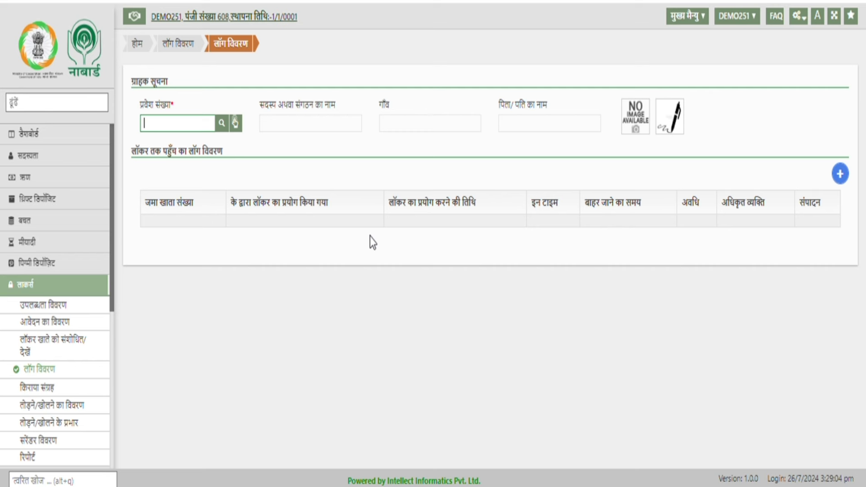
pyautogui.write('0100003')
pyautogui.press('Tab')
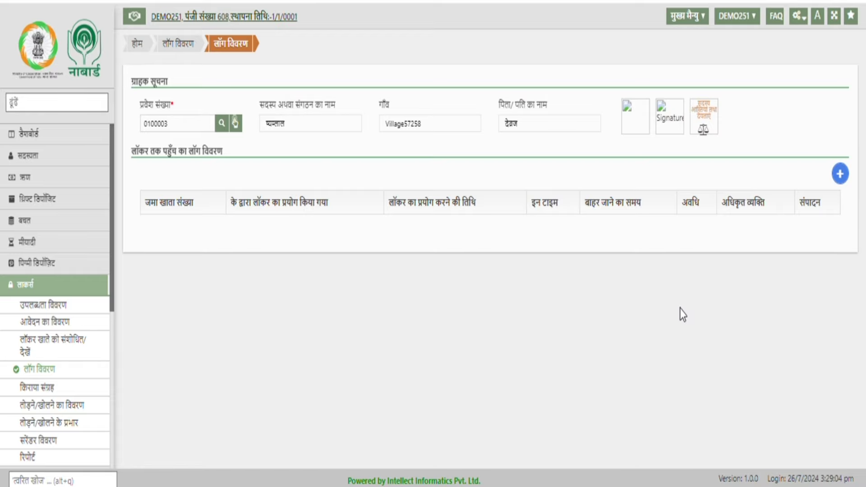
pyautogui.click(842, 176)
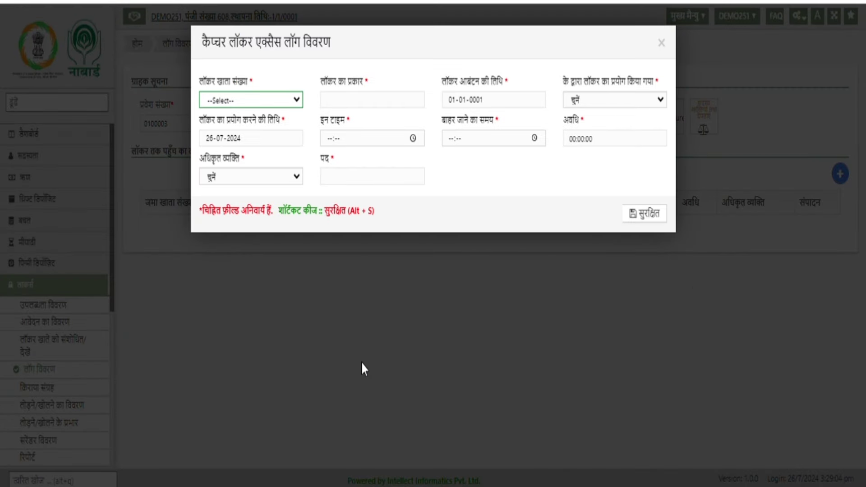
# - Select the member's locker account and the person who used the locker
pyautogui.click(297, 100)
pyautogui.click(293, 137)
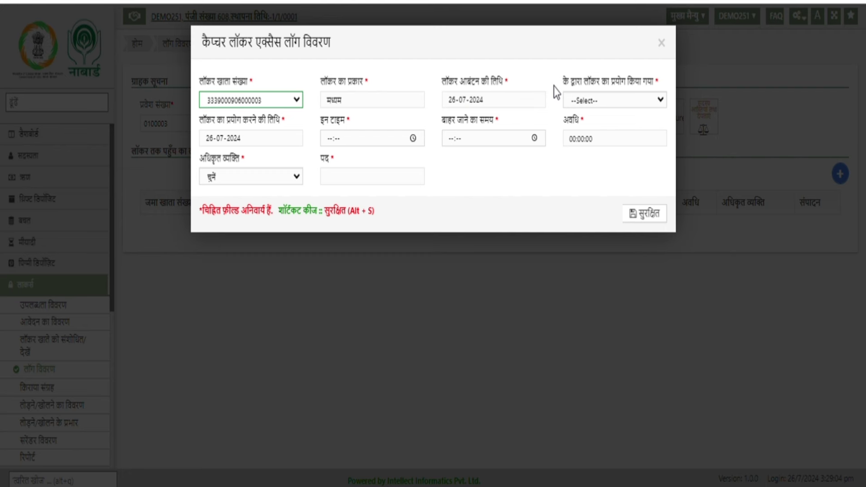
pyautogui.click(611, 103)
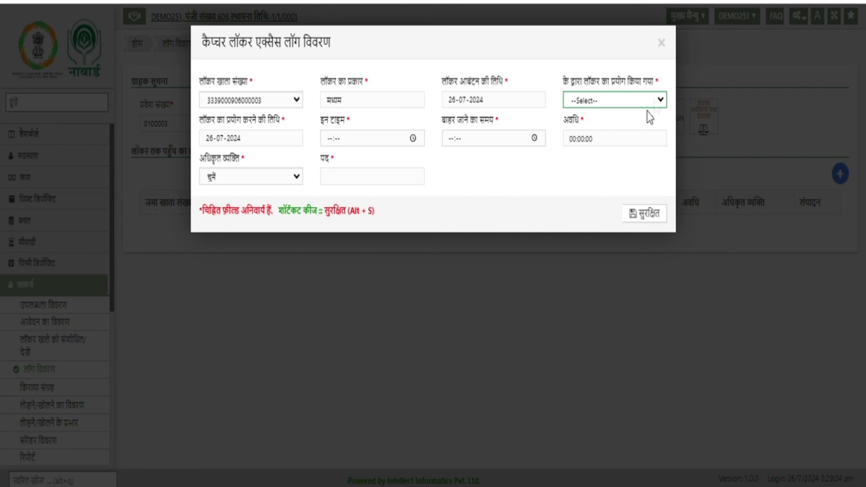
pyautogui.click(615, 125)
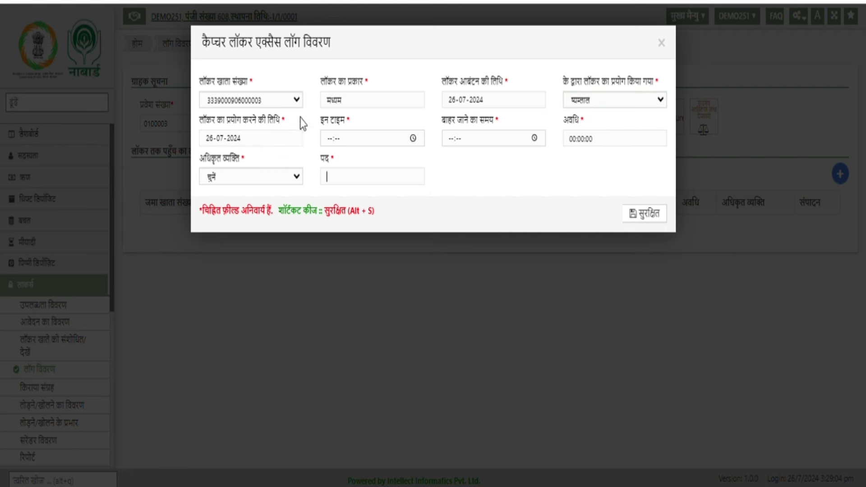
# - Enter in time 14:10 and out time 16:10, choose the authorised officer, and save
pyautogui.click(409, 139)
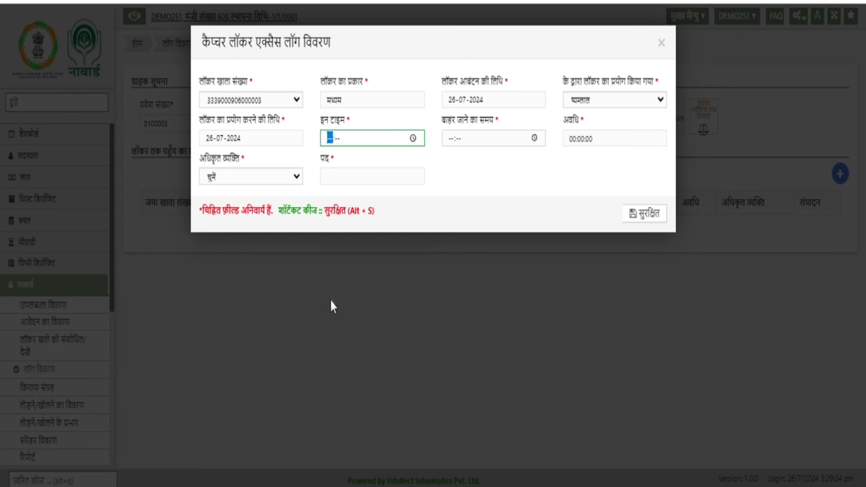
pyautogui.write('1410')
pyautogui.press('Tab')
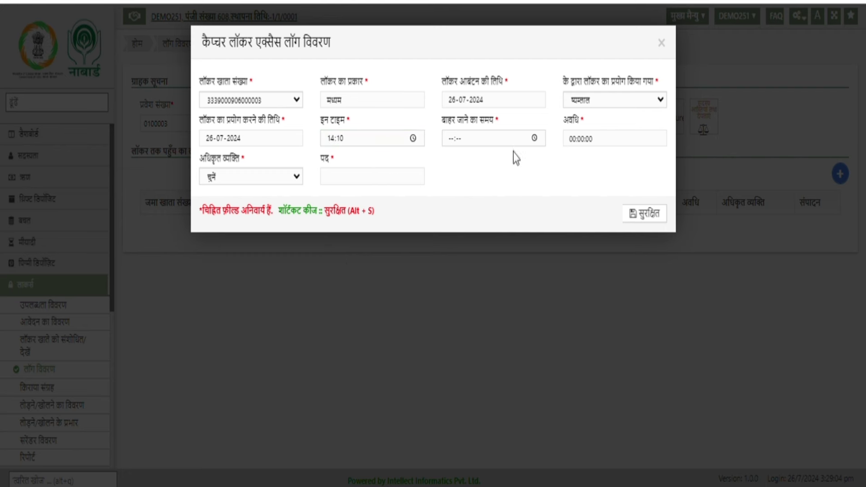
pyautogui.click(534, 138)
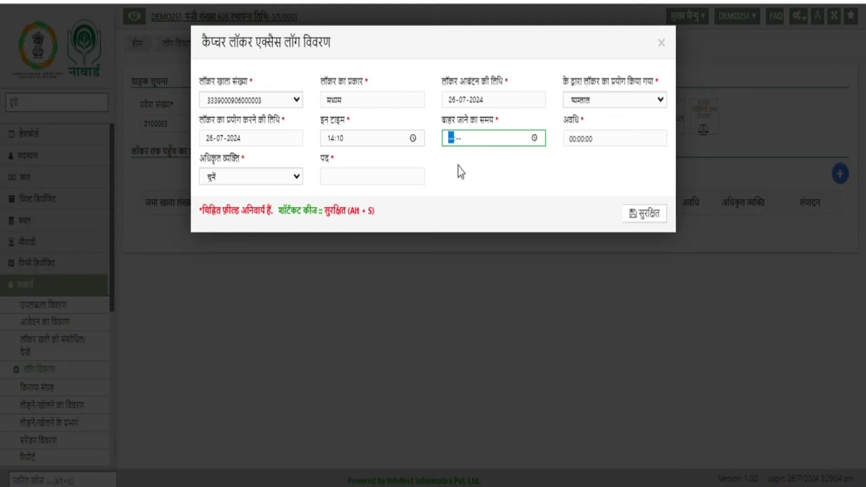
pyautogui.write('1610')
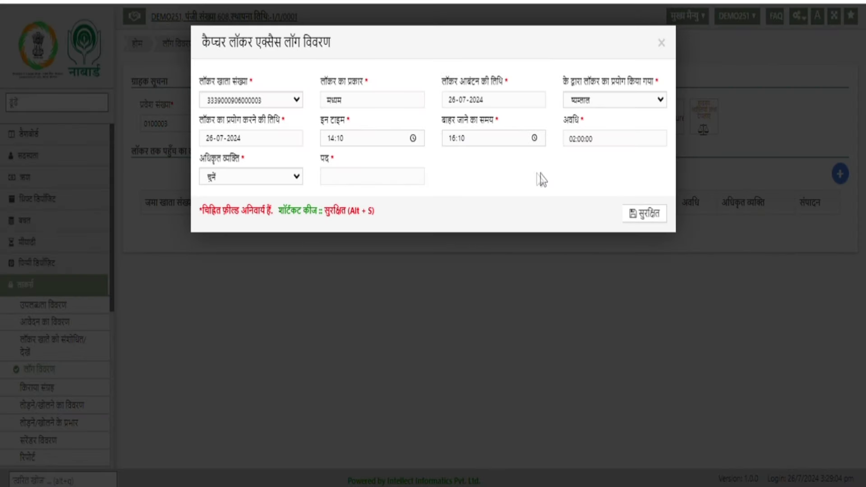
pyautogui.click(272, 185)
pyautogui.click(246, 214)
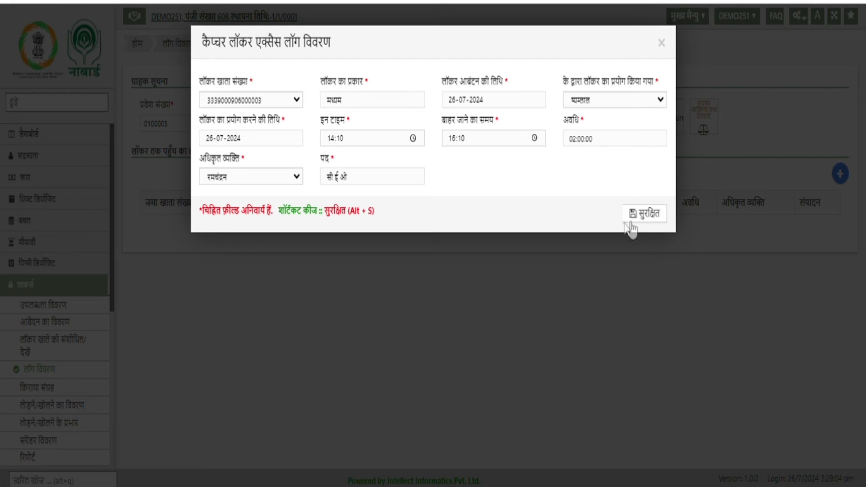
pyautogui.click(645, 215)
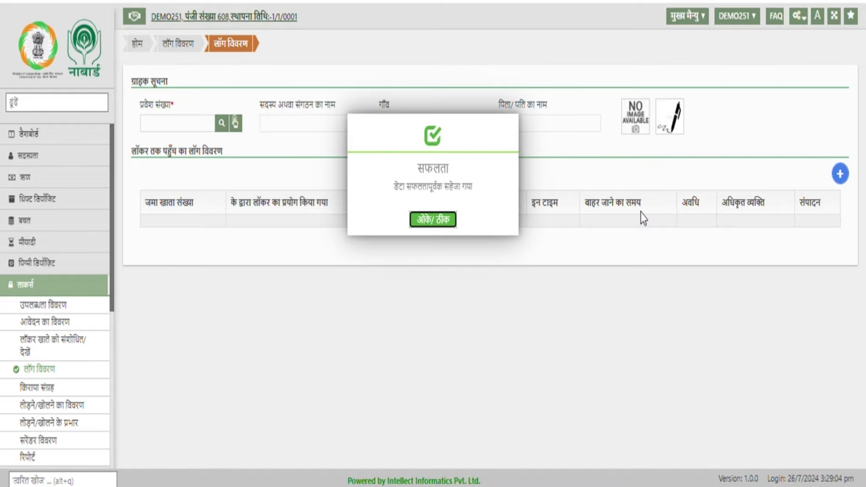
# - Dismiss the save confirmation and bring up the तोड़ने/खोलने का विवरण menu on the Lockers overview
pyautogui.click(433, 219)
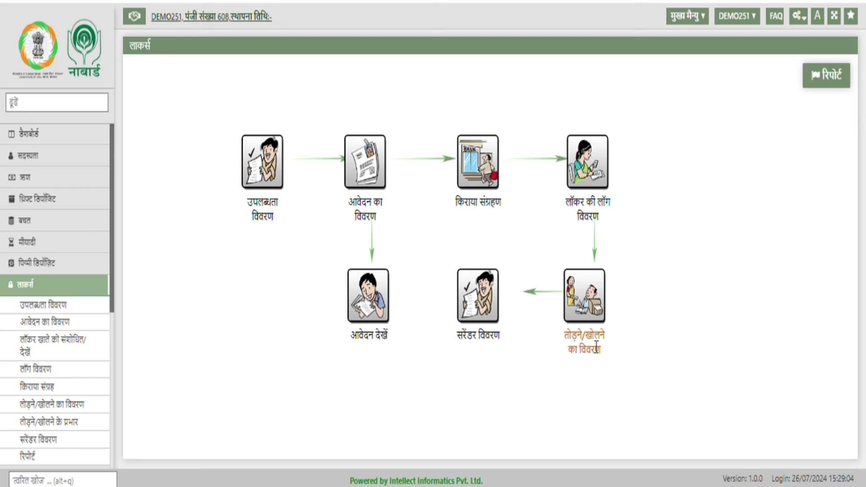
pyautogui.click(592, 305)
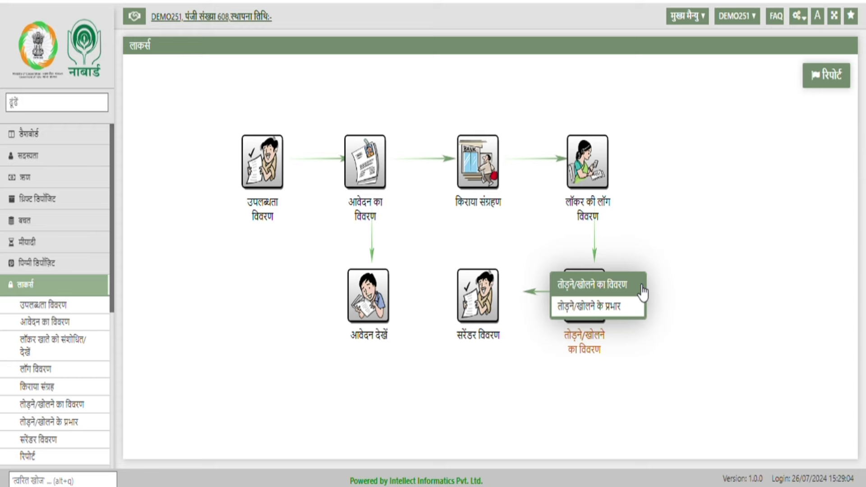
# - Open the break-open details form, load the member's entry number, pick the locker account, and choose court notice
pyautogui.click(642, 291)
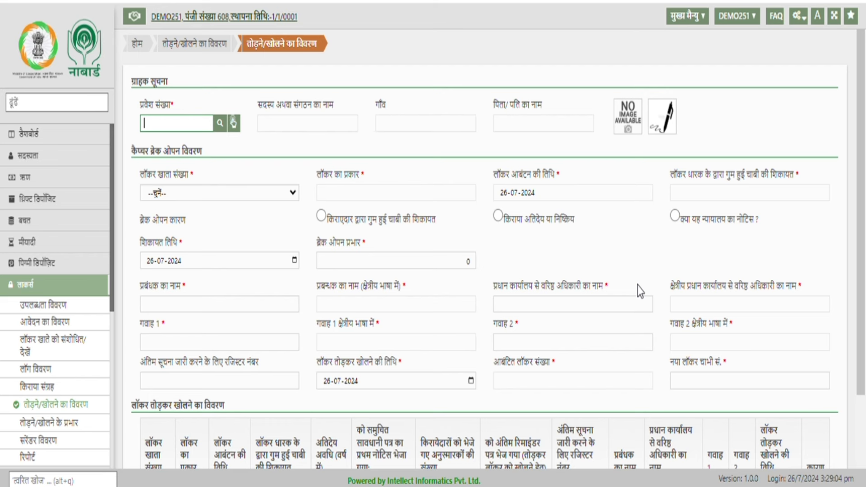
pyautogui.write('0100003')
pyautogui.press('Return')
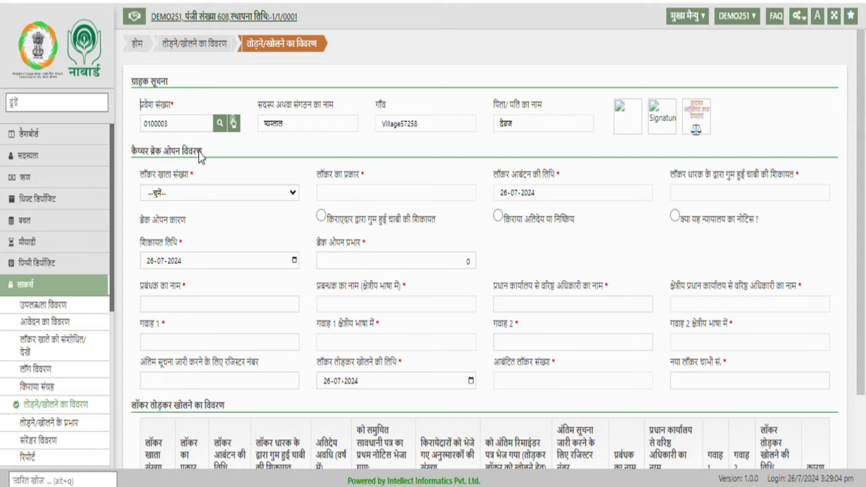
pyautogui.click(286, 193)
pyautogui.click(271, 233)
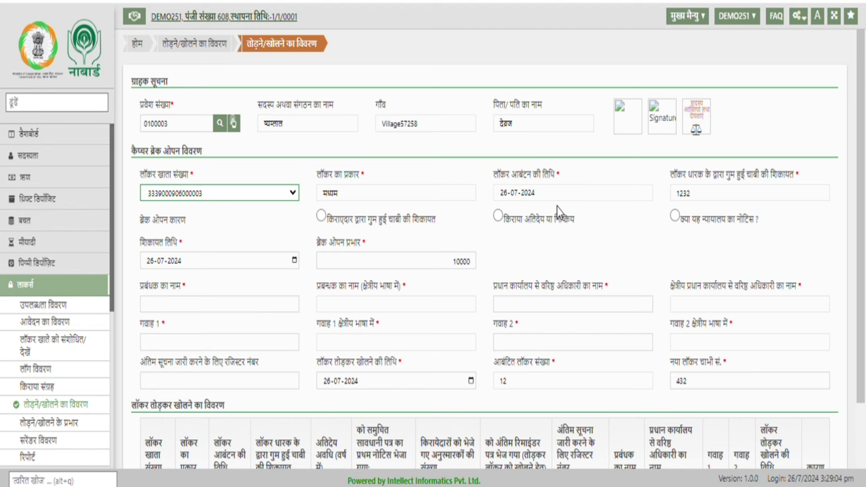
pyautogui.click(212, 230)
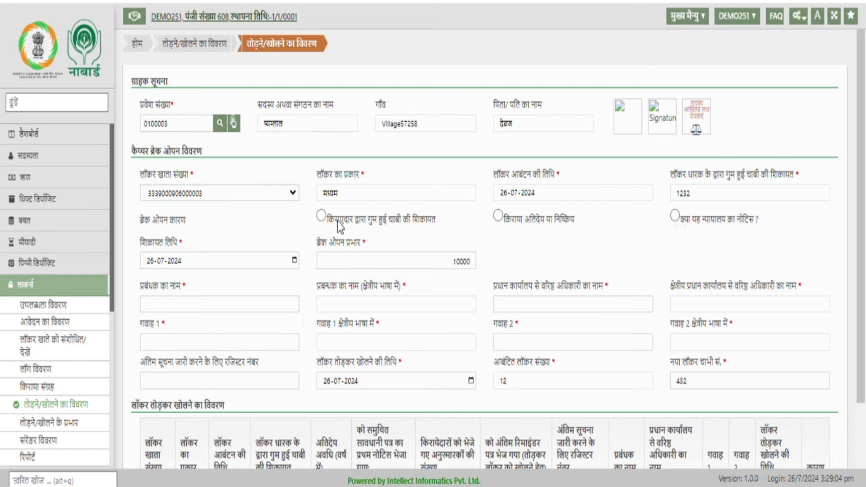
pyautogui.click(677, 218)
# - Enter the manager's, senior head-office officer's and two witnesses' names
pyautogui.scroll(-2, 237, 185)
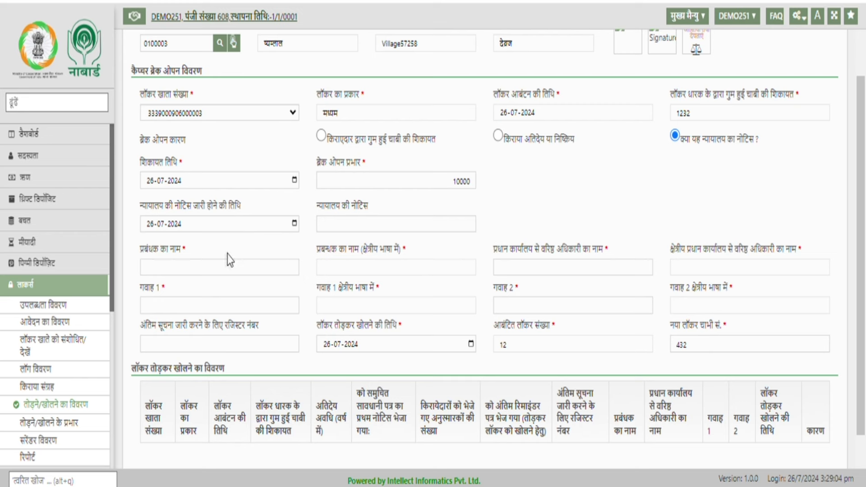
pyautogui.click(212, 274)
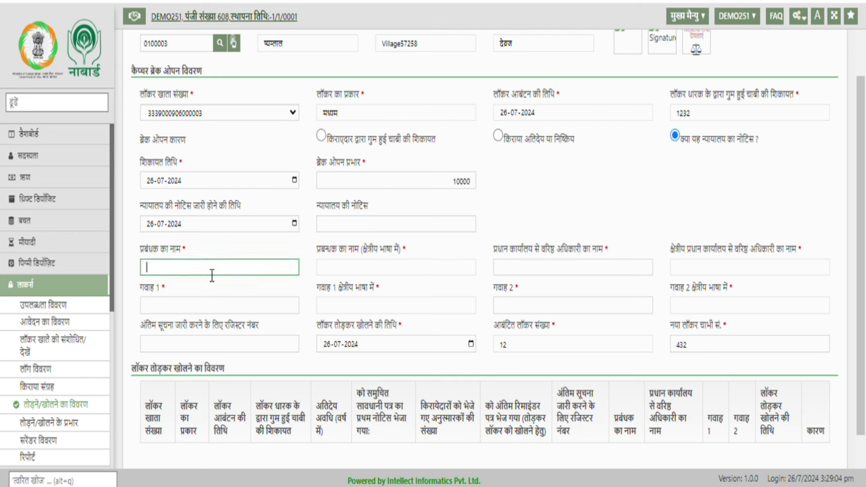
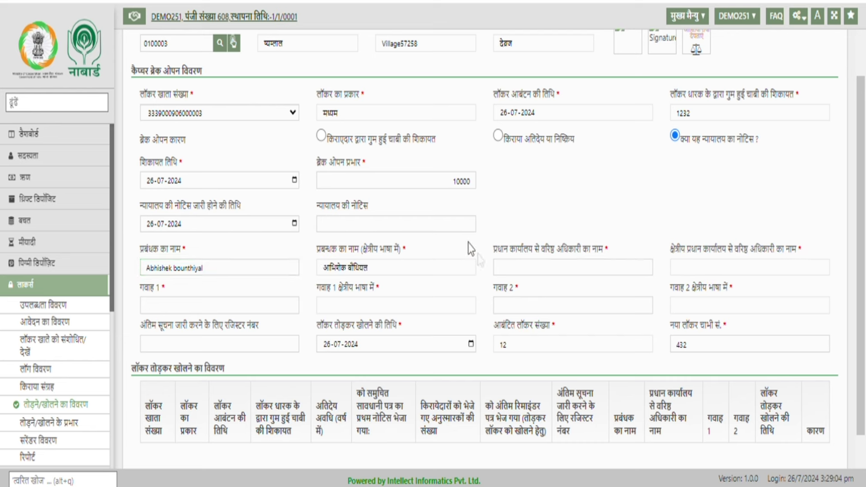
pyautogui.click(565, 268)
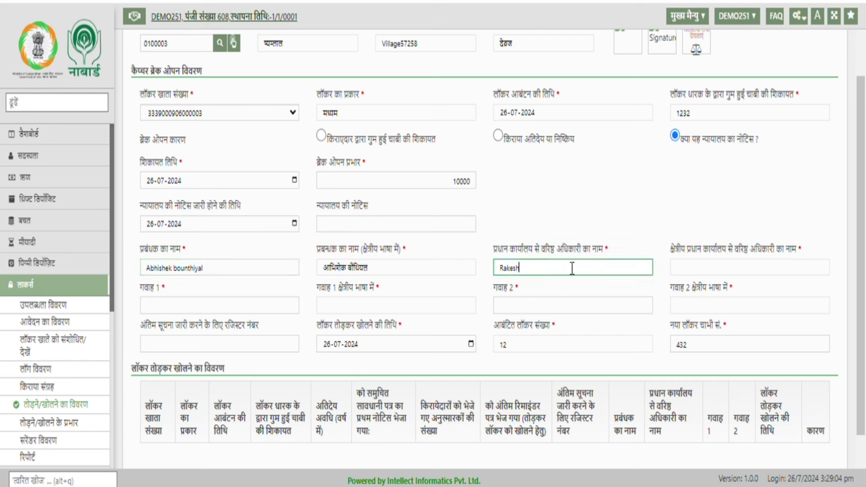
pyautogui.click(196, 307)
pyautogui.write('Nagendra')
pyautogui.click(524, 306)
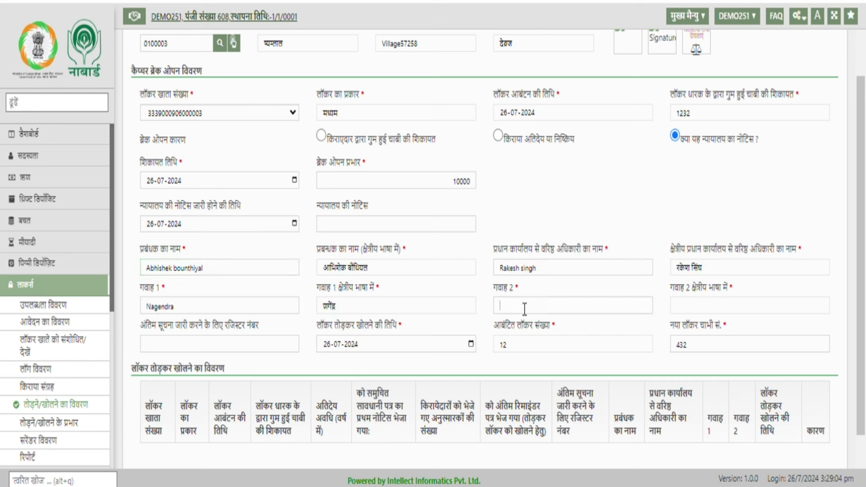
pyautogui.write('Jitendra')
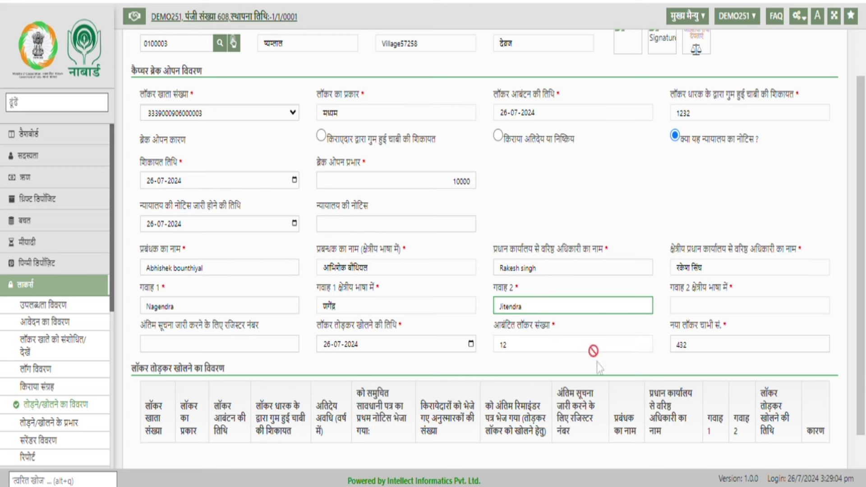
# - Save the locker break-open details and dismiss the success message
pyautogui.click(606, 364)
pyautogui.scroll(-1, 607, 365)
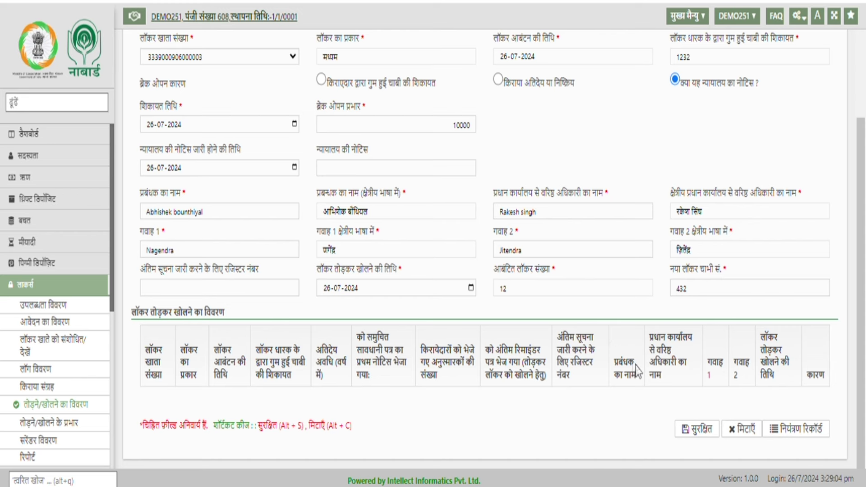
pyautogui.click(701, 429)
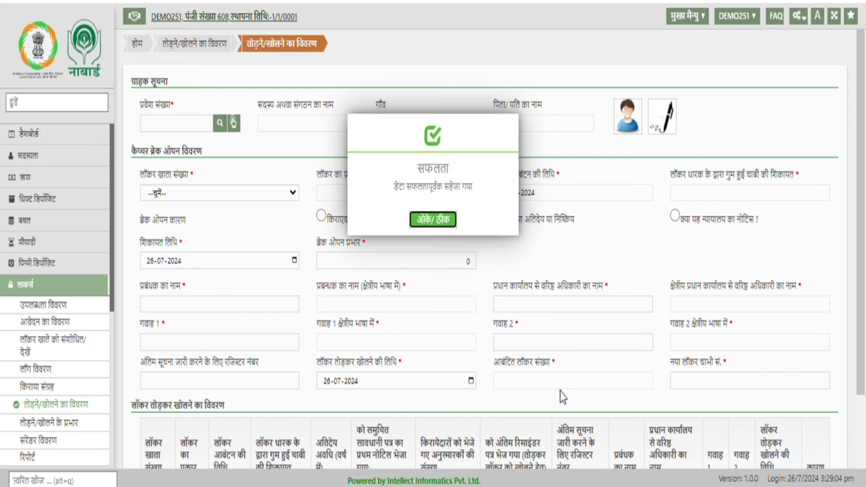
pyautogui.click(447, 218)
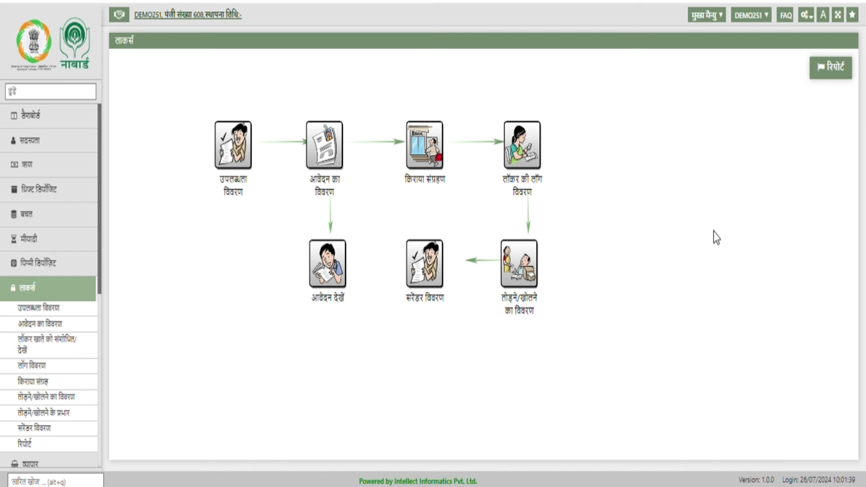
# - Open the locker break-open charges form, load the member's number, and confirm the locker account
pyautogui.click(524, 284)
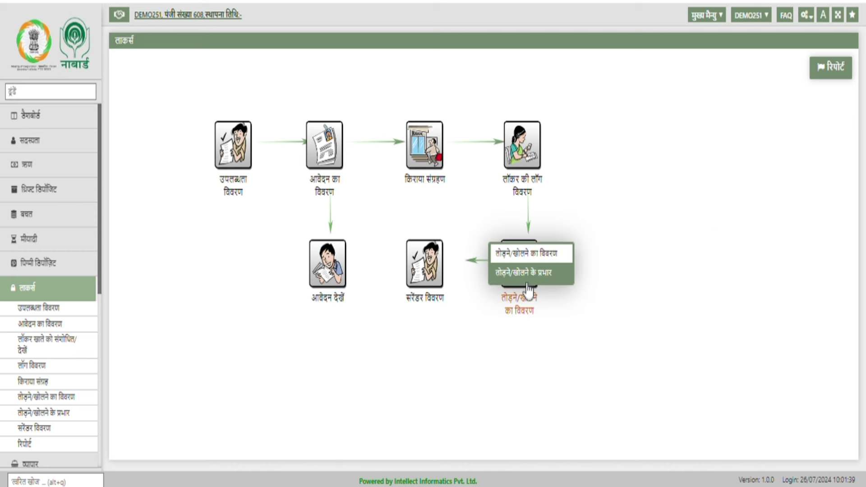
pyautogui.click(560, 282)
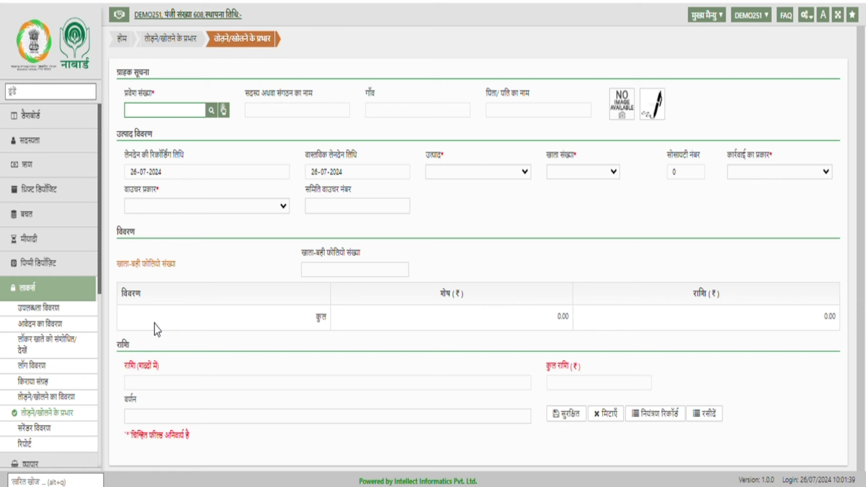
pyautogui.write('0100003')
pyautogui.press('Tab')
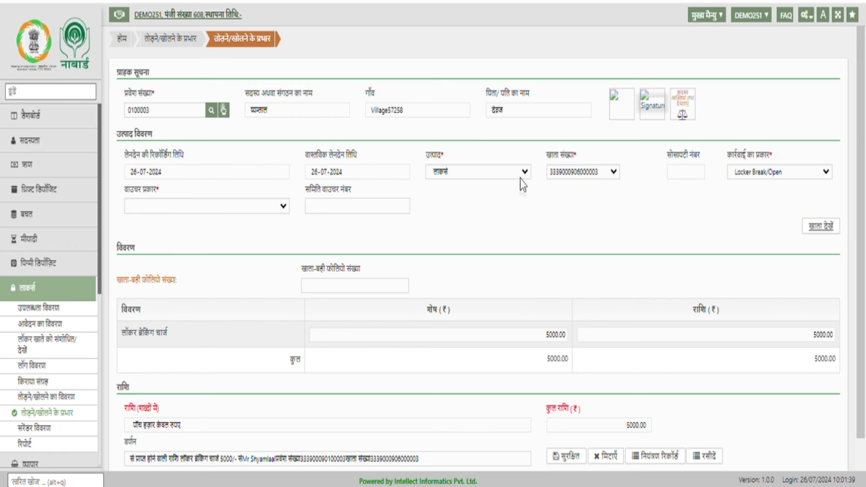
pyautogui.click(590, 171)
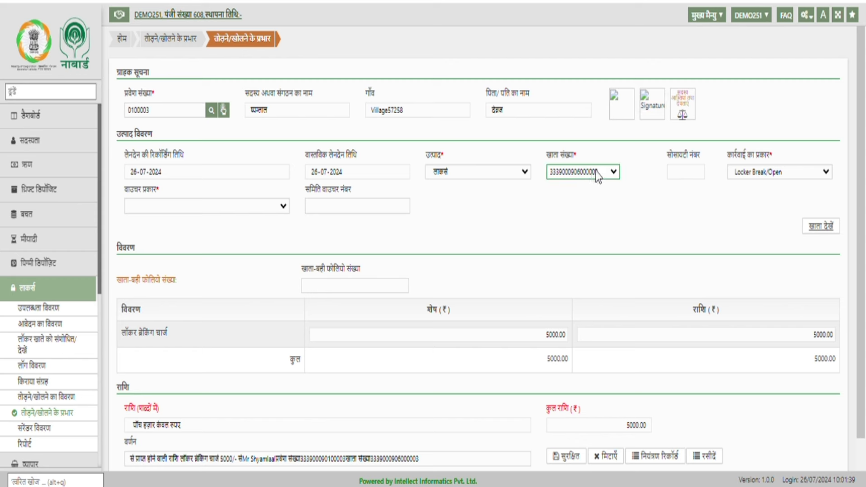
# - Set voucher type to cash (नकद) with society voucher number 67 and submit the entry
pyautogui.click(250, 211)
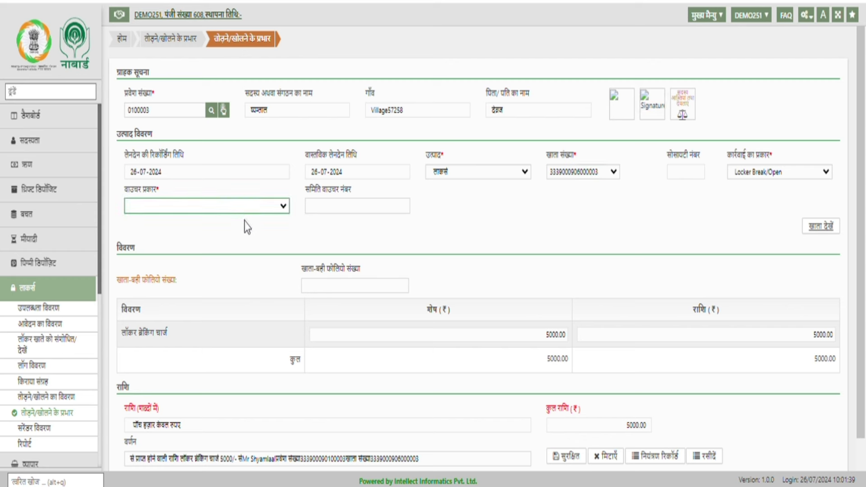
pyautogui.press('Down')
pyautogui.click(375, 211)
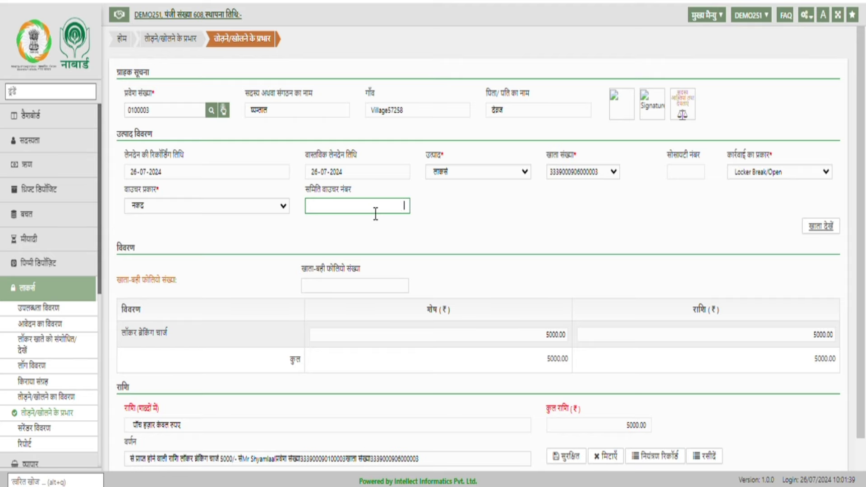
pyautogui.write('67')
pyautogui.click(462, 238)
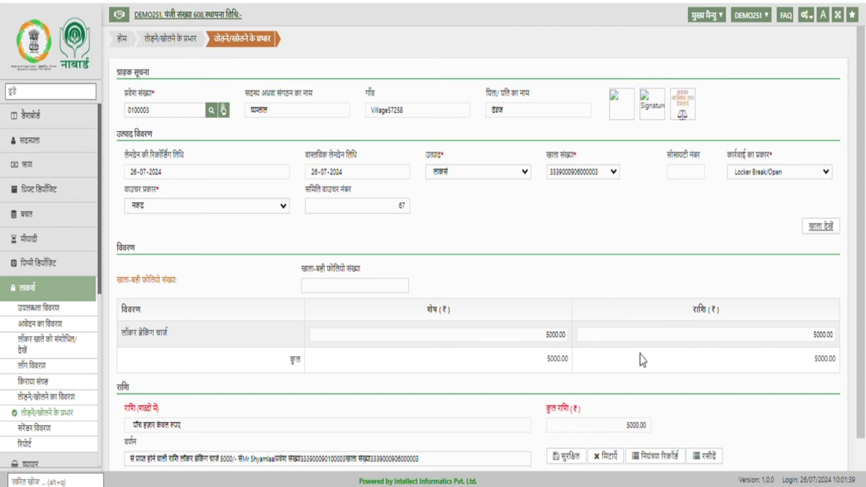
pyautogui.click(564, 459)
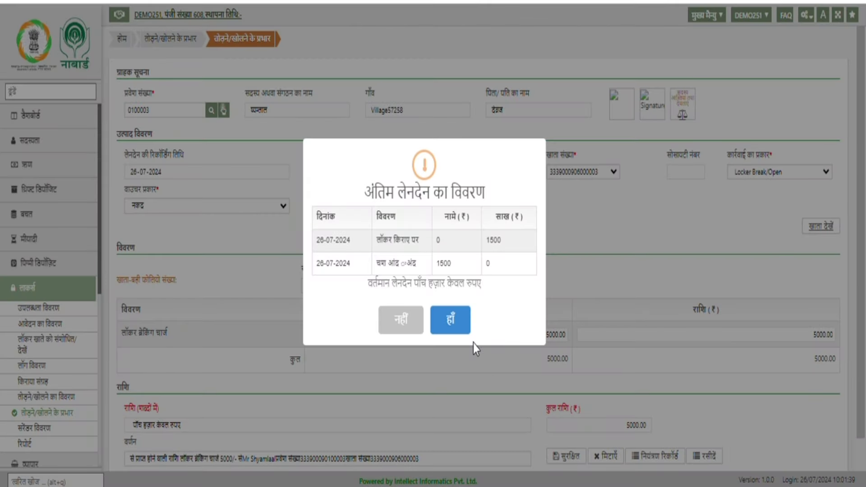
# - Confirm the transaction to create voucher 5 for ₹5000, then close the print preview
pyautogui.click(458, 323)
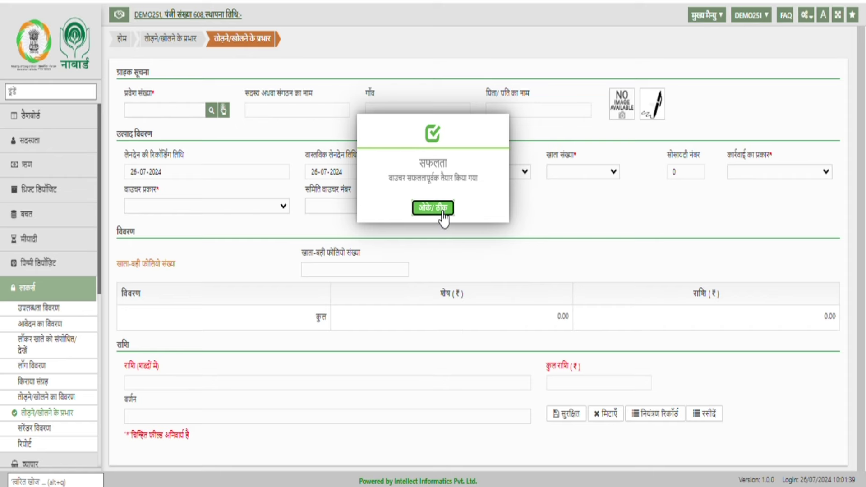
pyautogui.click(438, 212)
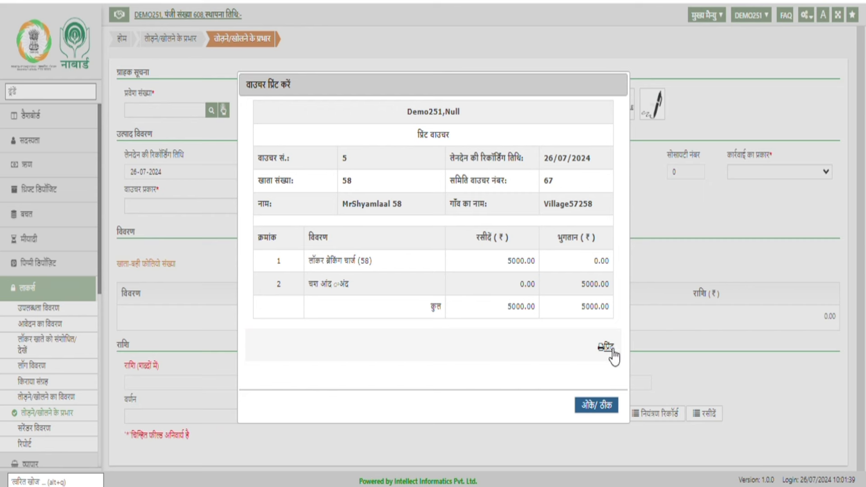
pyautogui.click(585, 404)
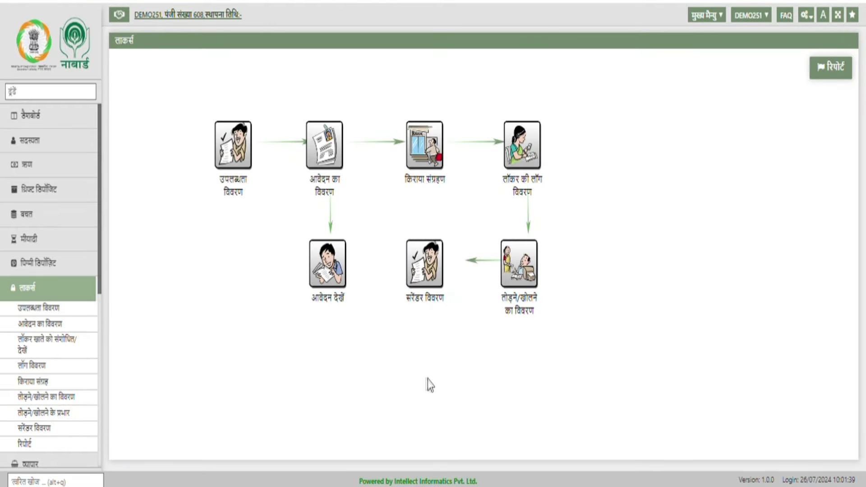
# - Open the surrender details form for the member, with product Lockers and their locker account
pyautogui.click(437, 307)
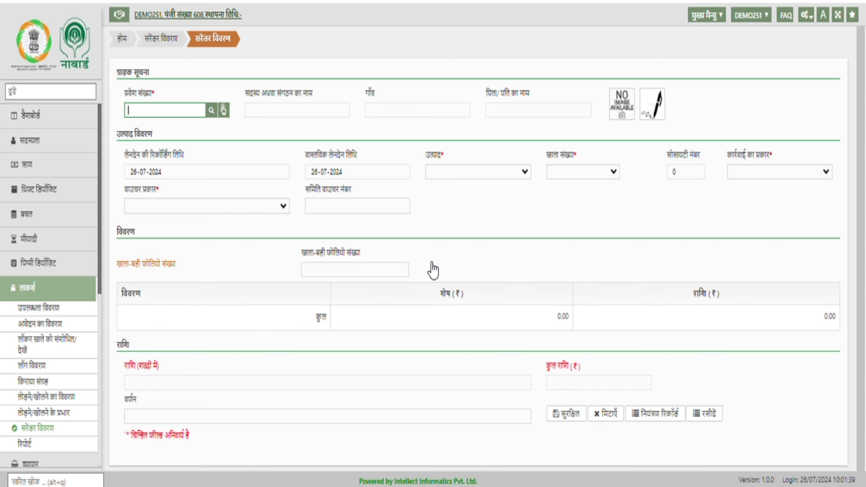
pyautogui.write('0100002')
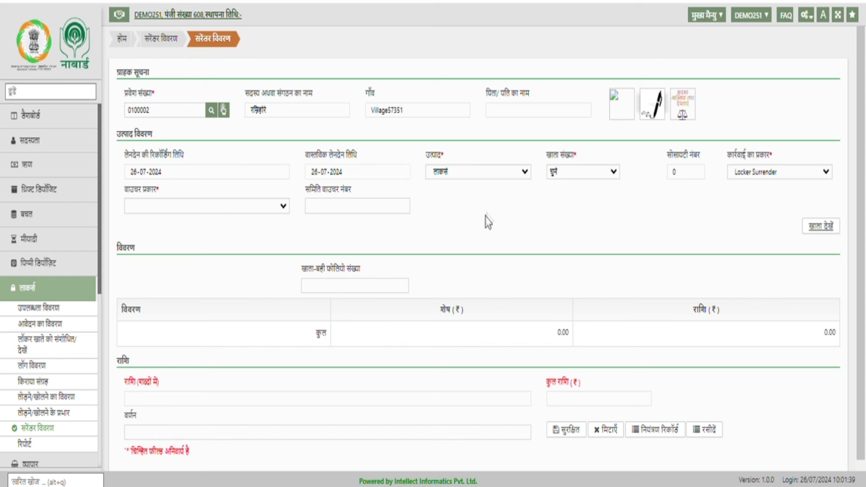
pyautogui.click(512, 177)
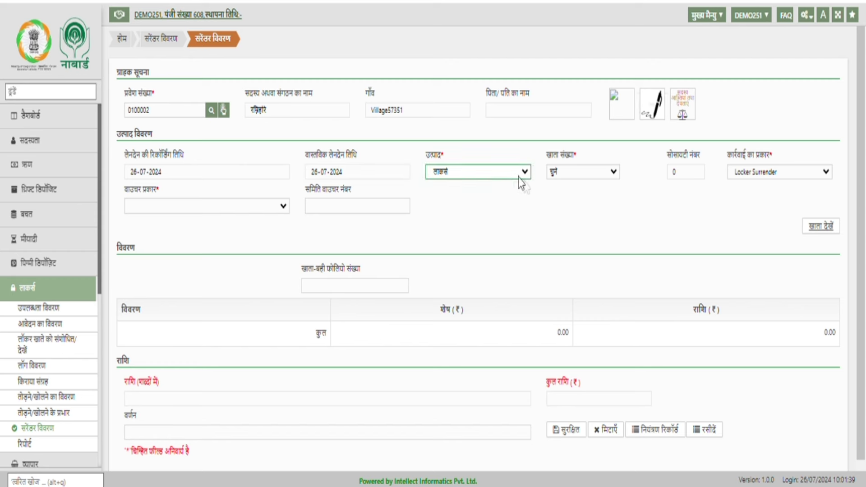
pyautogui.click(607, 172)
pyautogui.click(604, 202)
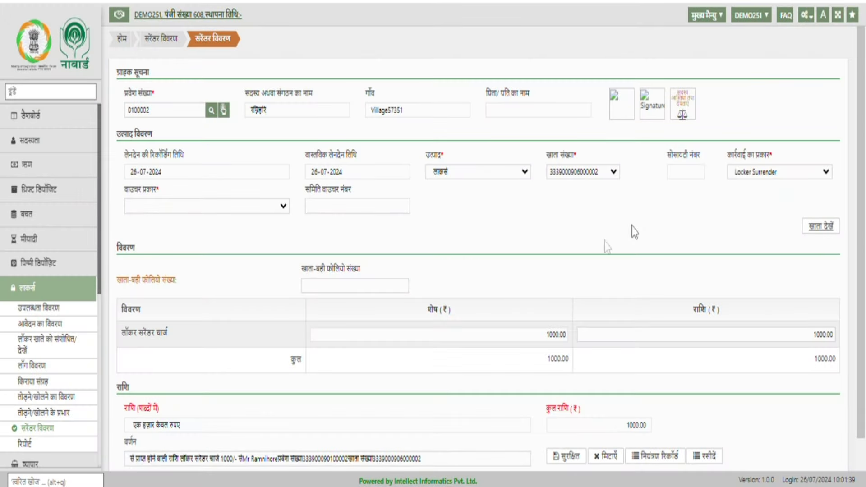
# - Set the voucher type to cash (नकद) and the society voucher number to 68
pyautogui.click(275, 207)
pyautogui.click(279, 226)
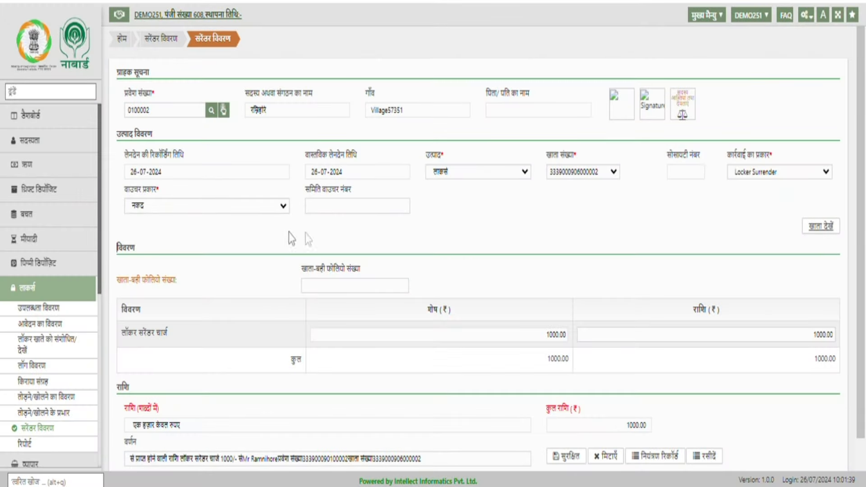
pyautogui.click(366, 210)
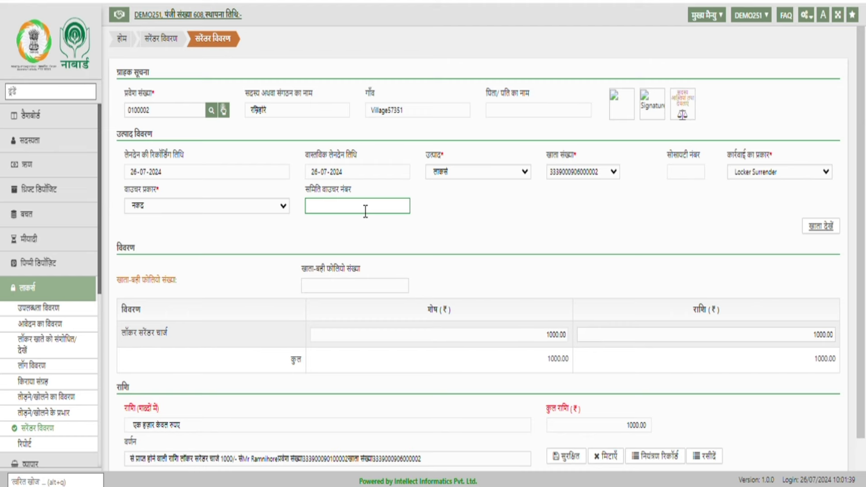
pyautogui.write('63')
pyautogui.click(636, 238)
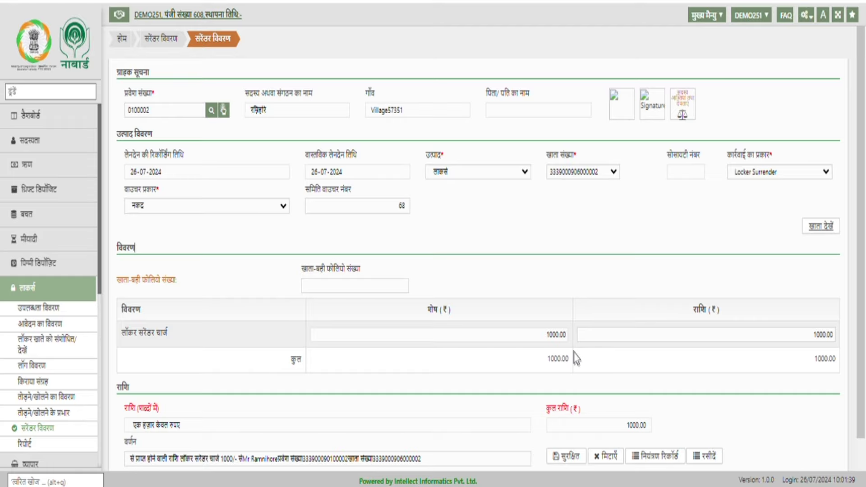
# - Save and confirm the surrender entry, creating voucher 6 for ₹1000, then close the print preview
pyautogui.click(557, 459)
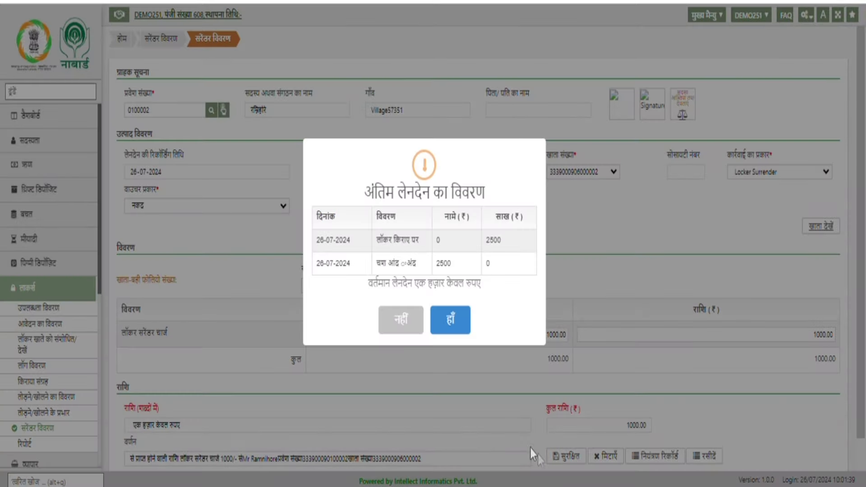
pyautogui.click(460, 323)
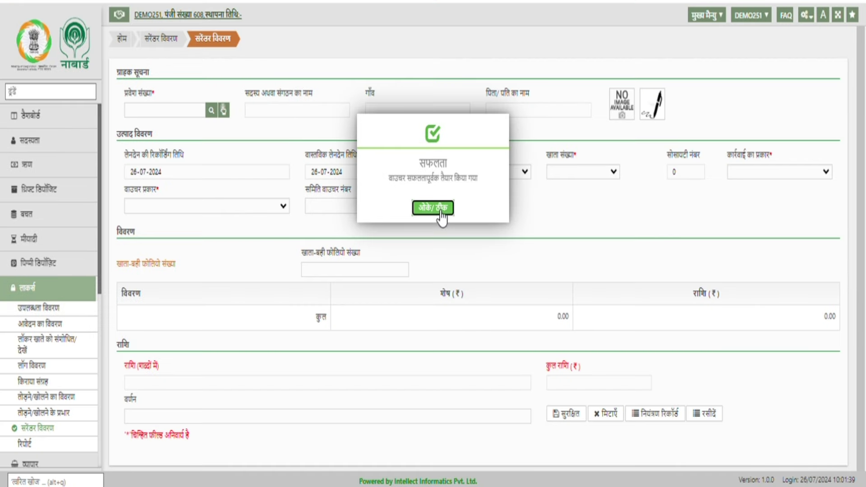
pyautogui.click(435, 209)
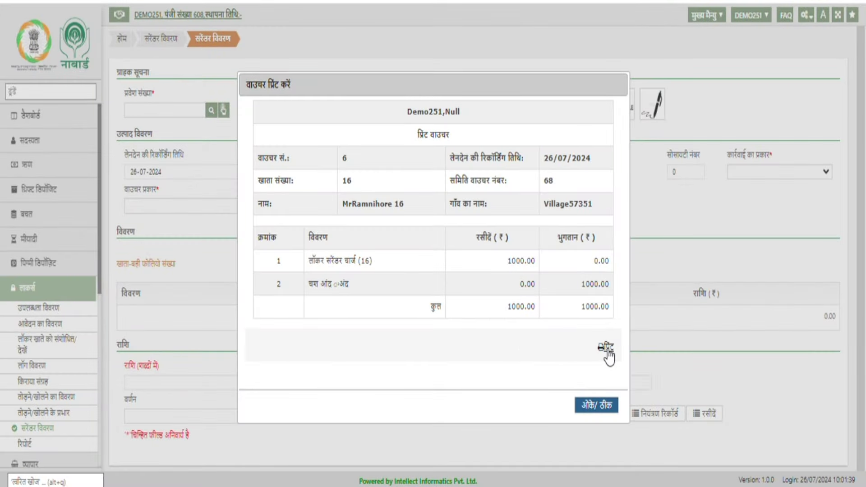
pyautogui.click(605, 408)
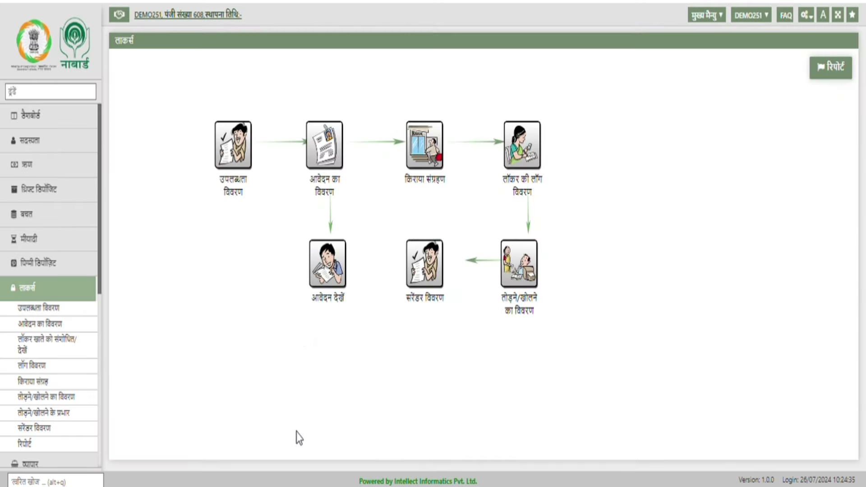
pyautogui.click(333, 278)
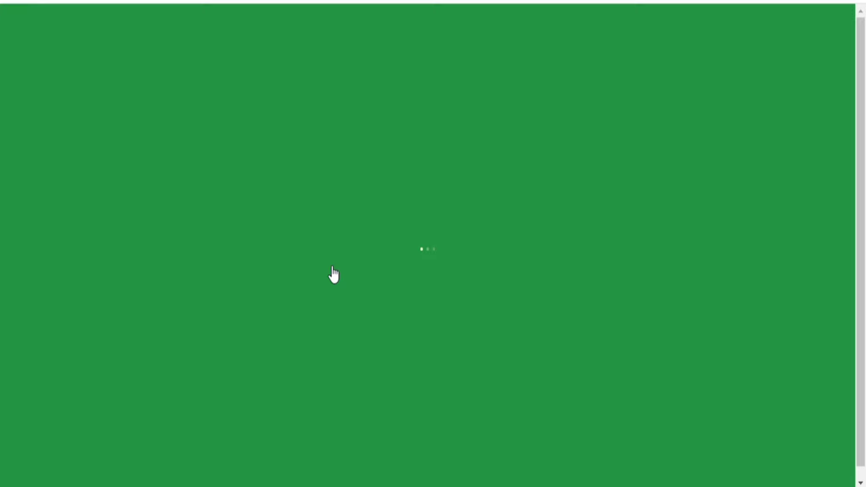
pyautogui.write('0100004')
pyautogui.press('Tab')
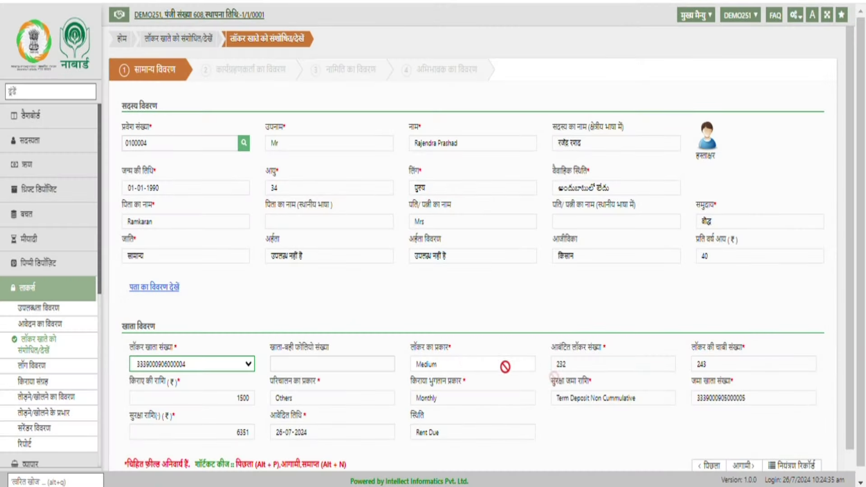
pyautogui.click(612, 363)
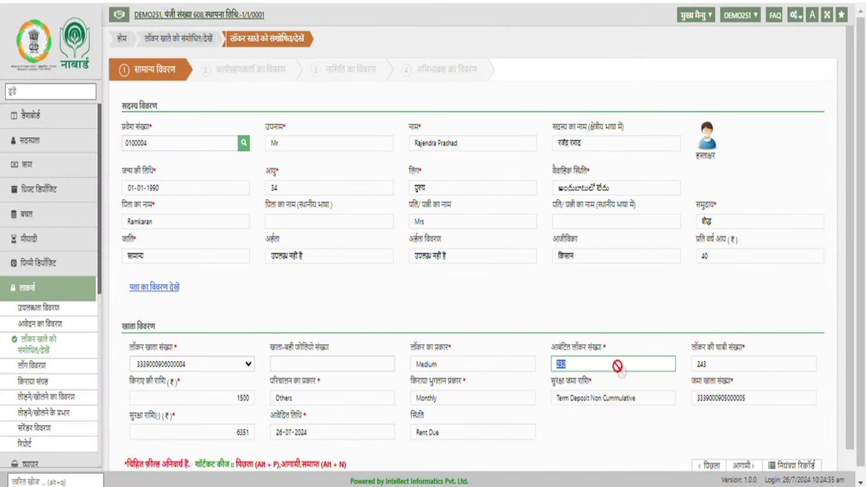
pyautogui.click(301, 401)
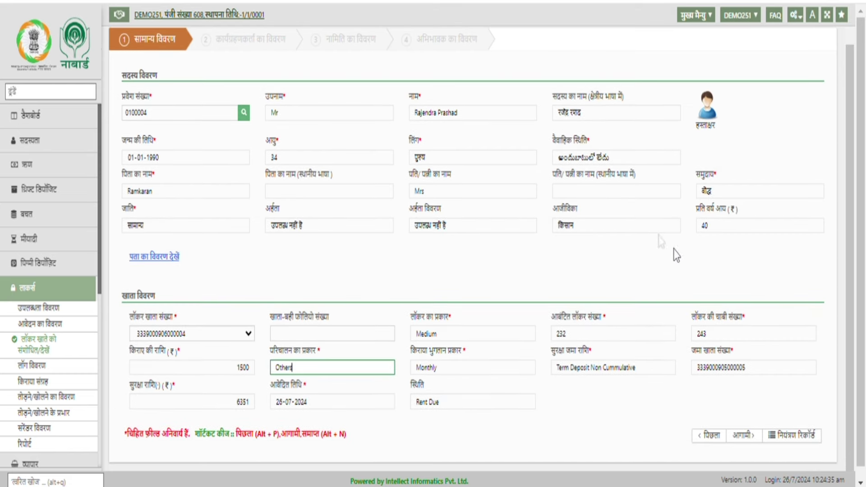
pyautogui.hotkey('alt', 'Left')
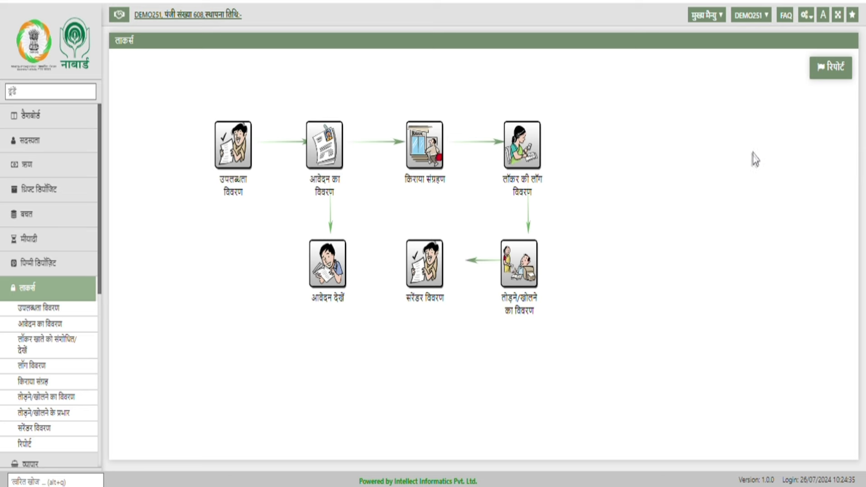
# - Generate the Register of Locker Hirers PDF from the locker reports page, then close it
pyautogui.click(841, 77)
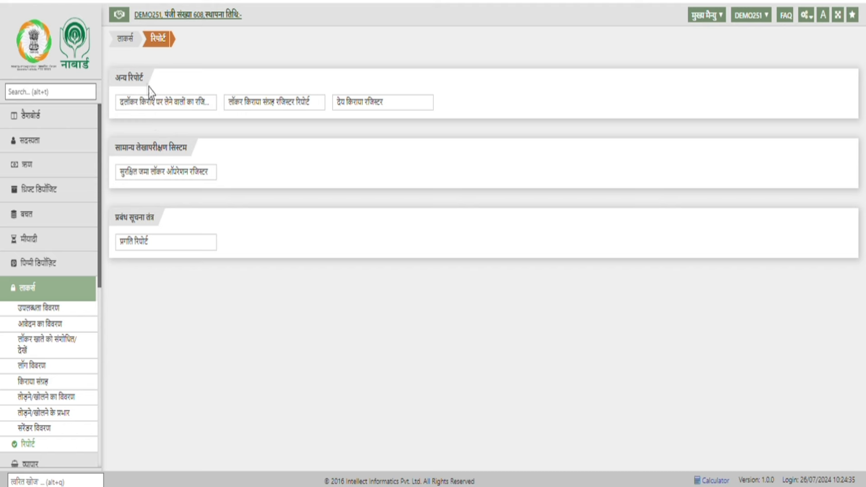
pyautogui.click(159, 101)
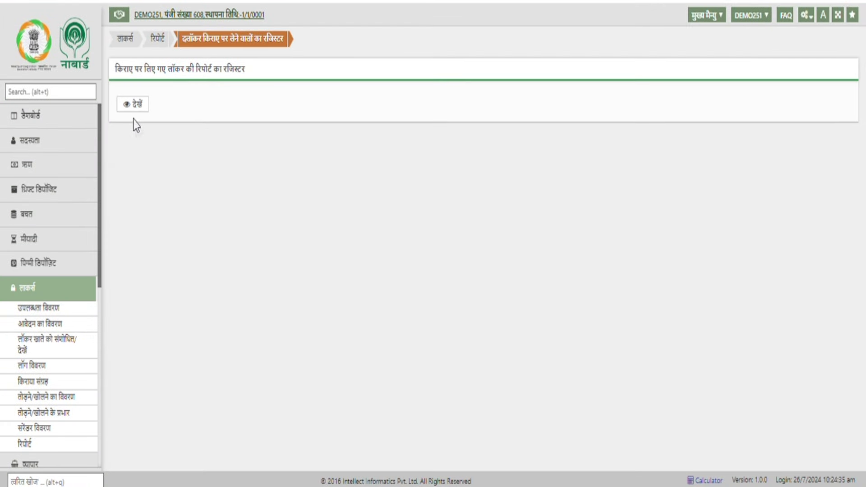
pyautogui.click(134, 106)
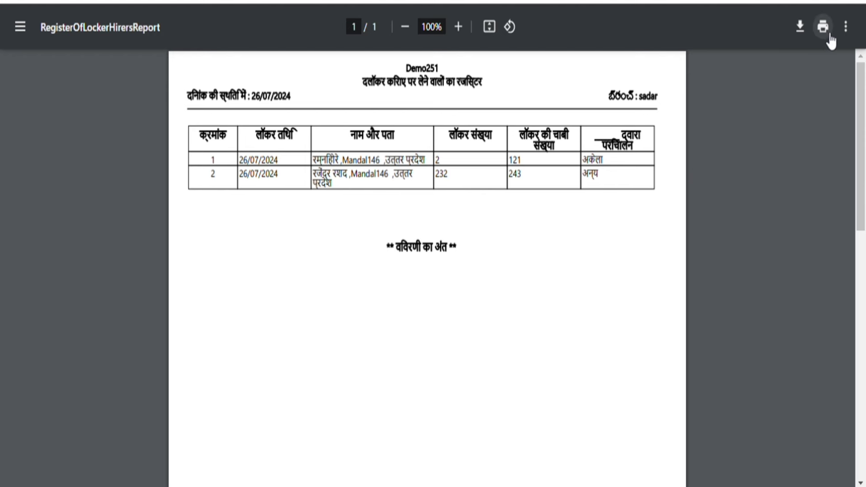
pyautogui.hotkey('ctrl', 'w')
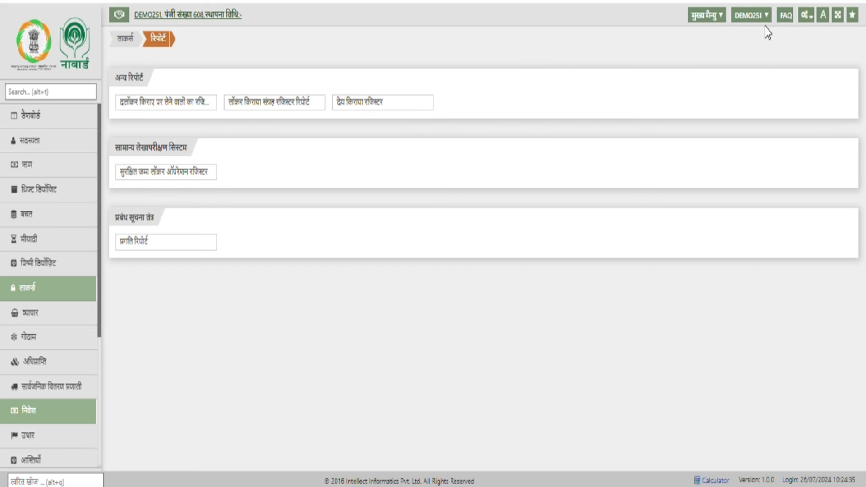